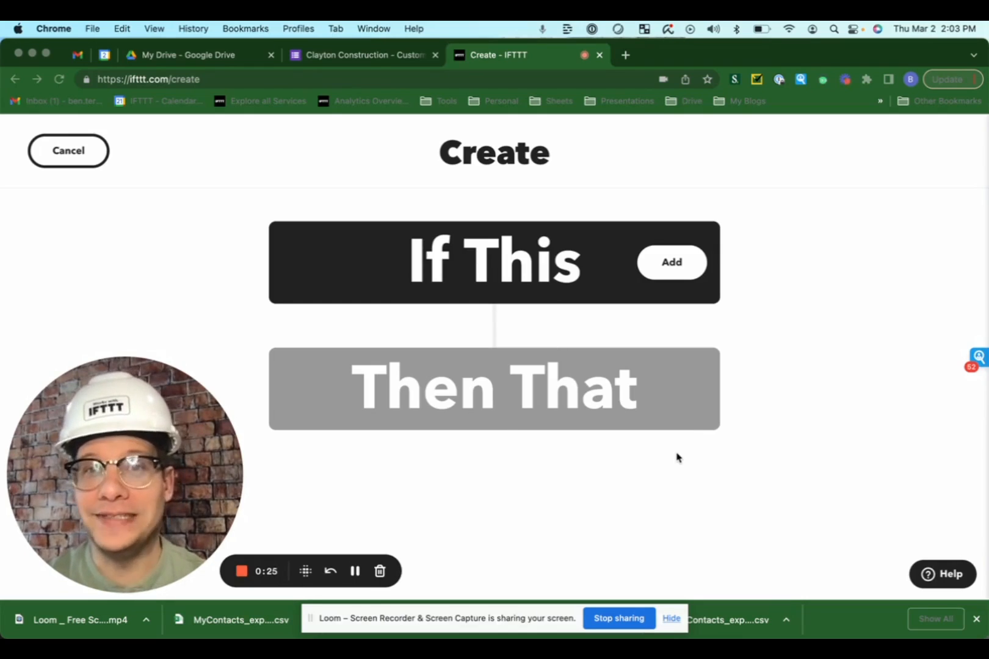
Set the applet's If This trigger to the Google Forms "New form response" trigger
left_click(687, 276)
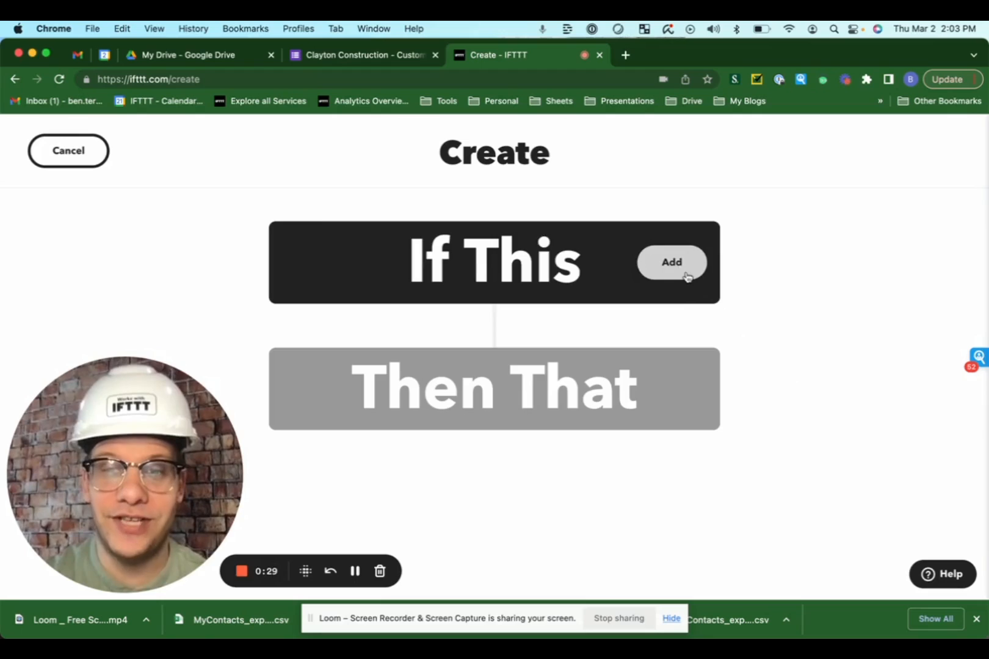
type("goog")
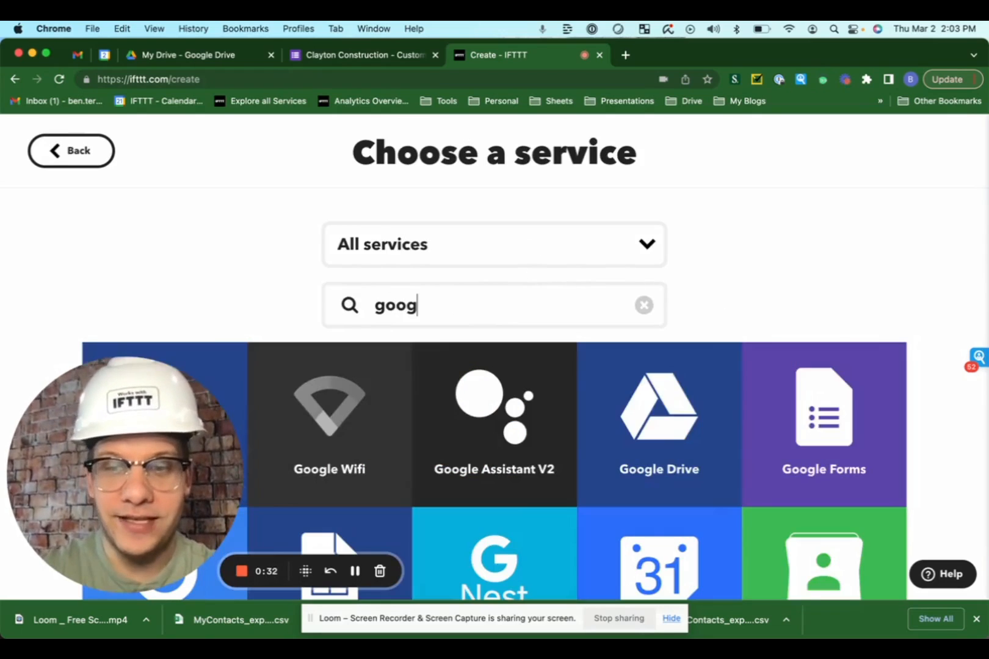
left_click(838, 450)
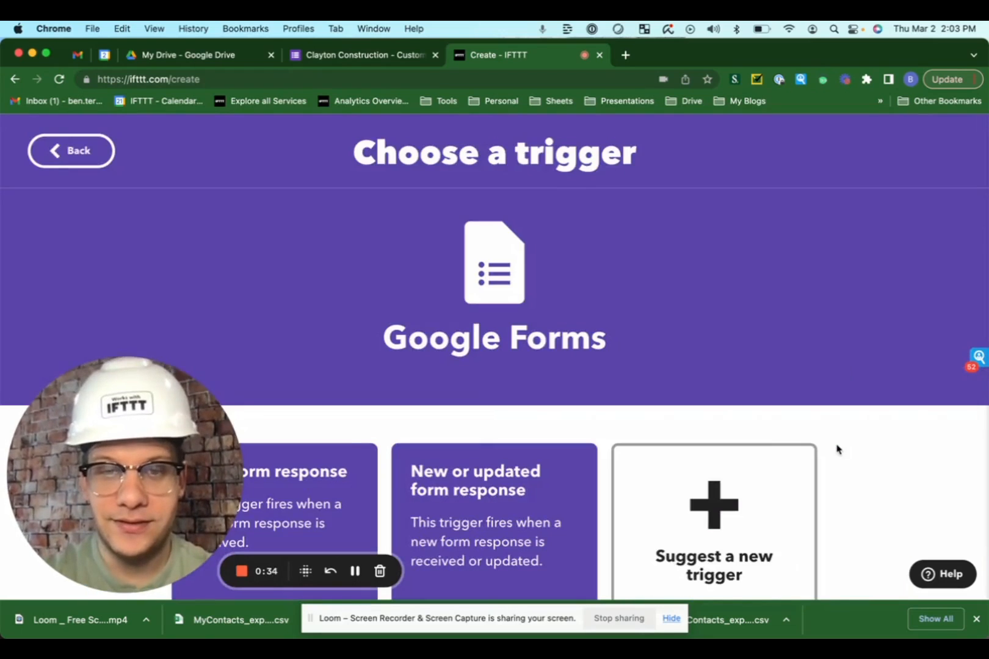
scroll(349, 448, "down", 1)
left_click(351, 451)
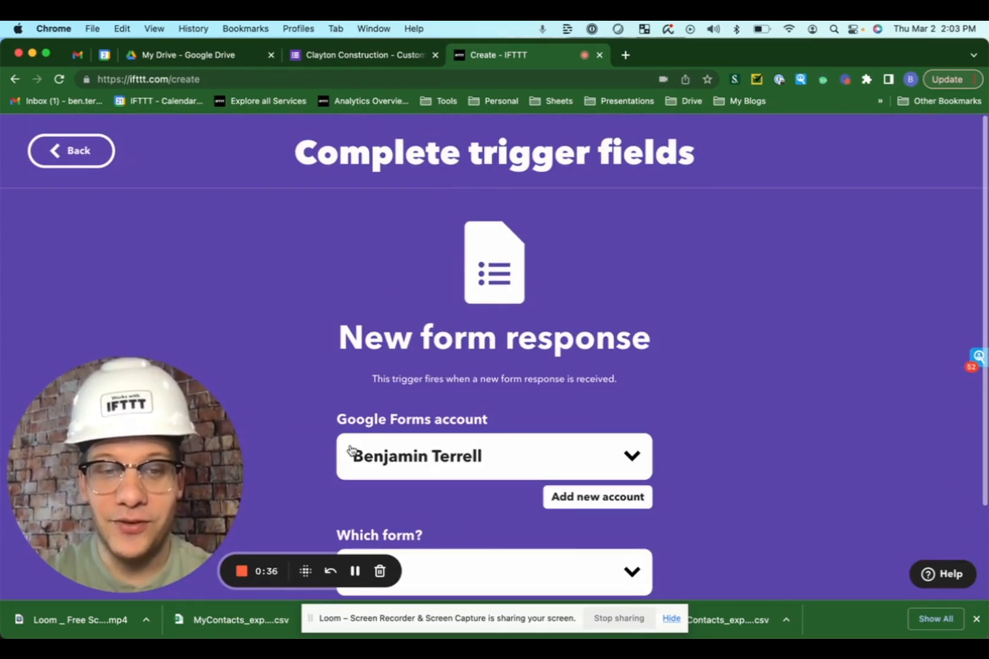
Choose "Clayton Construction - Customer Contact Form" as the form to watch and create the trigger
scroll(431, 499, "down", 4)
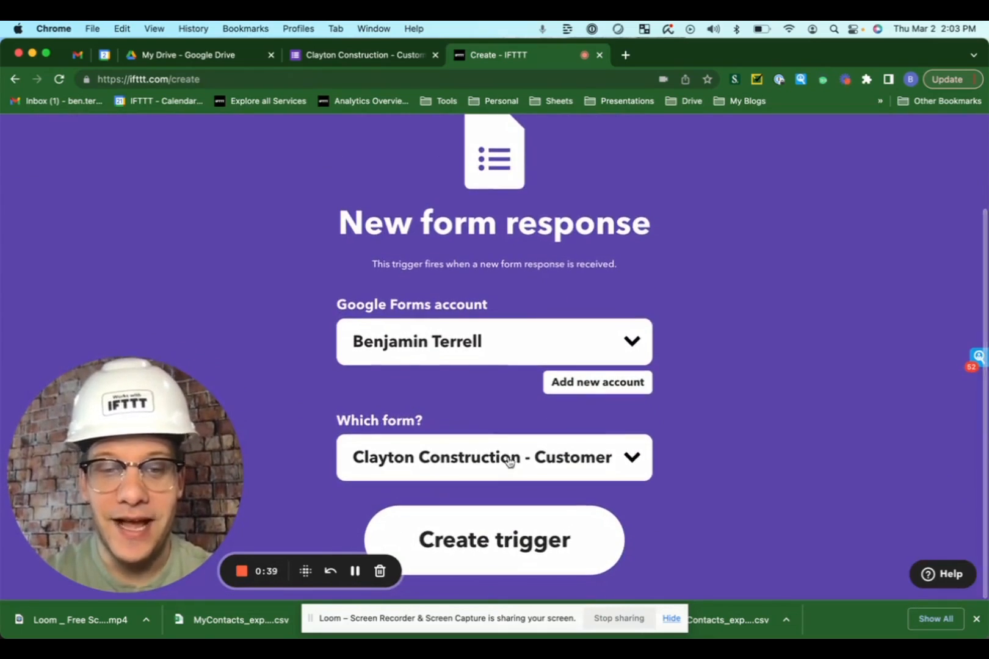
left_click(638, 467)
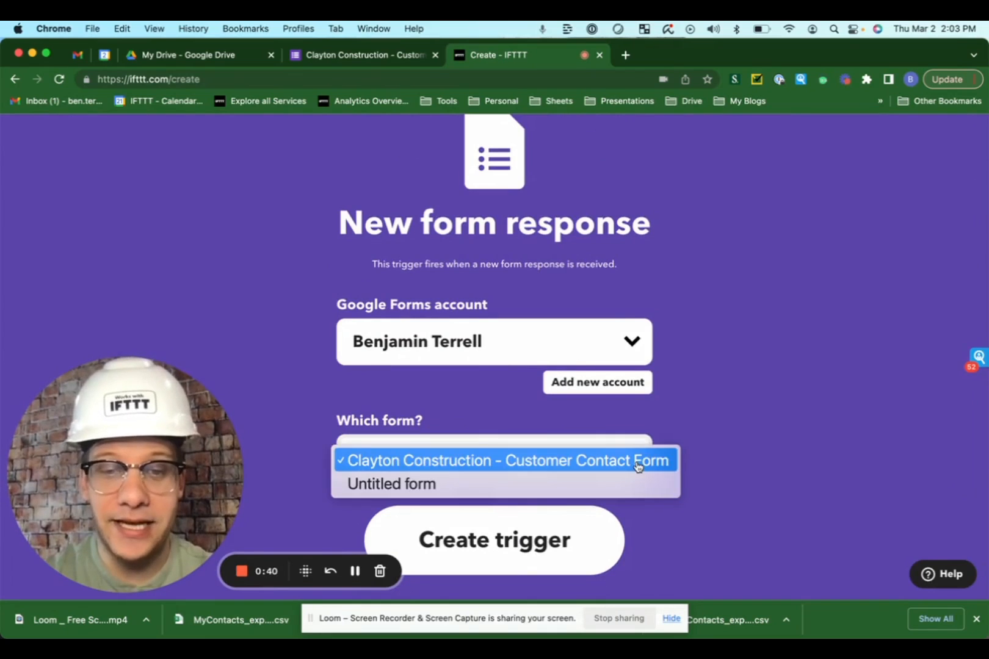
left_click(500, 551)
left_click(500, 552)
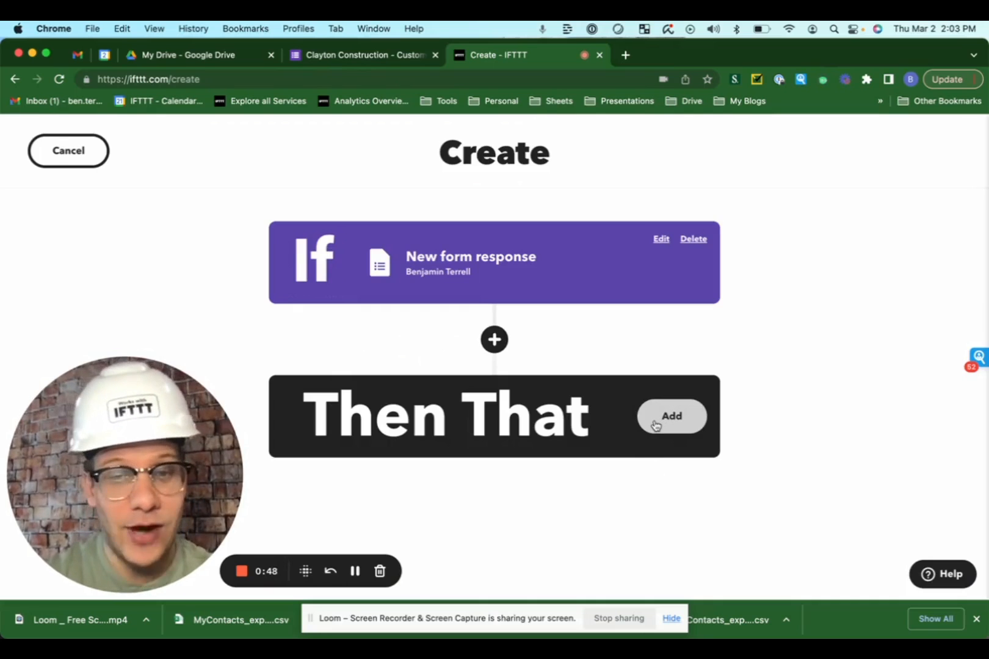
Find the Gmail service for the Then That part and choose its "Send an email" action
left_click(655, 426)
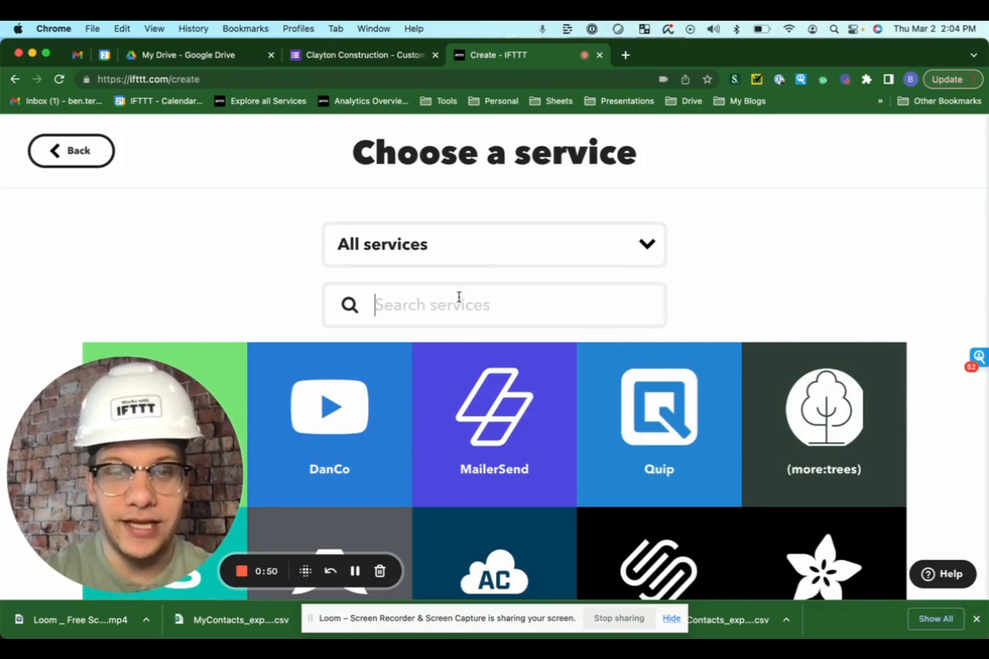
type("gmail")
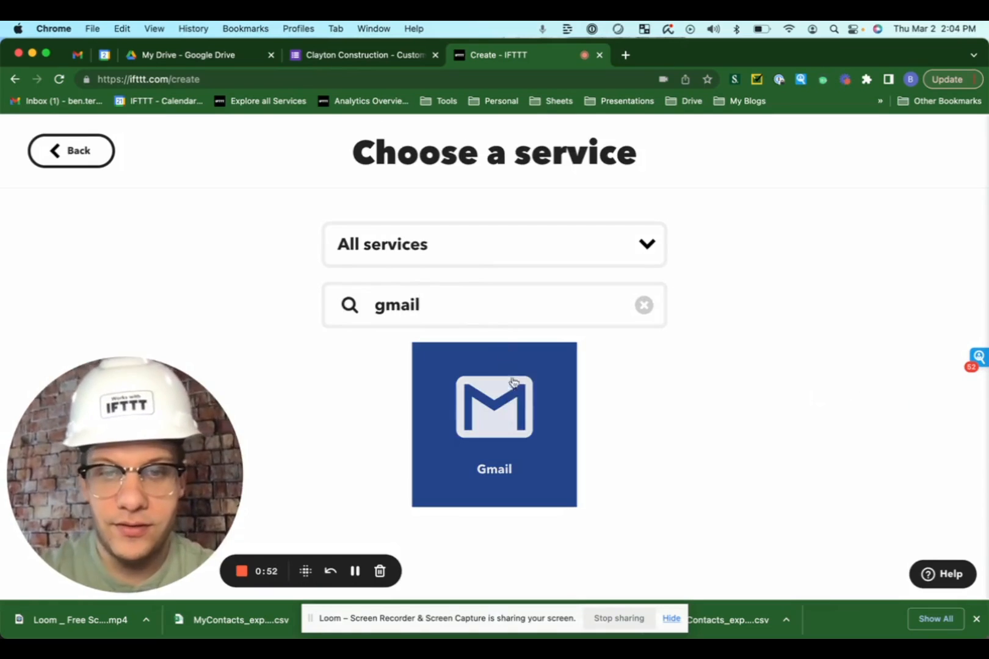
left_click(513, 381)
scroll(365, 435, "down", 1)
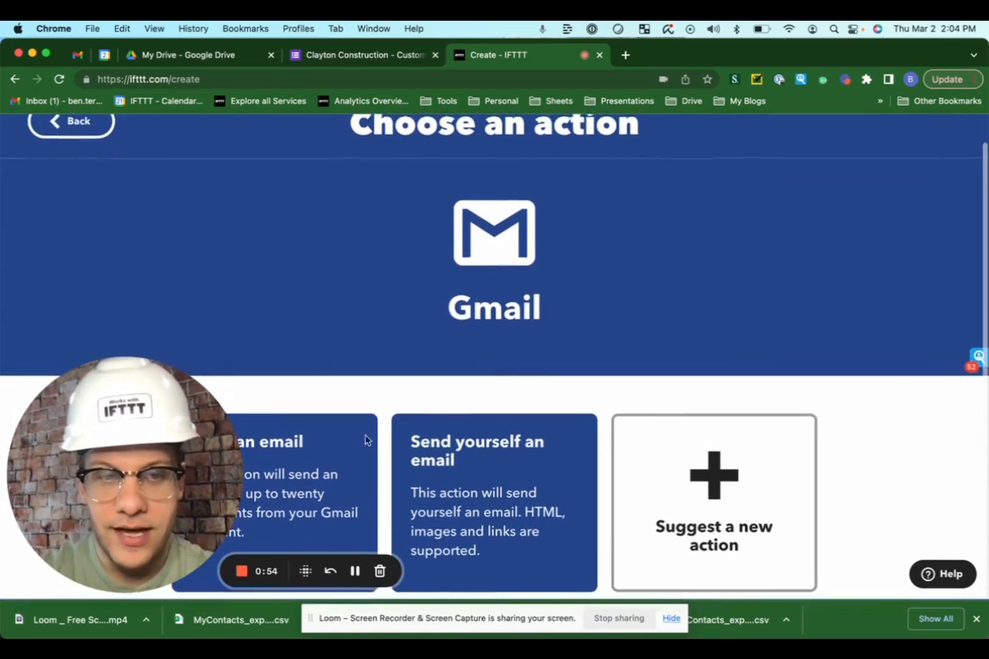
left_click(307, 473)
Set the email's To address to the Question2Answer ingredient and check the question order in the Clayton Construction contact form
scroll(508, 433, "down", 3)
scroll(529, 439, "down", 3)
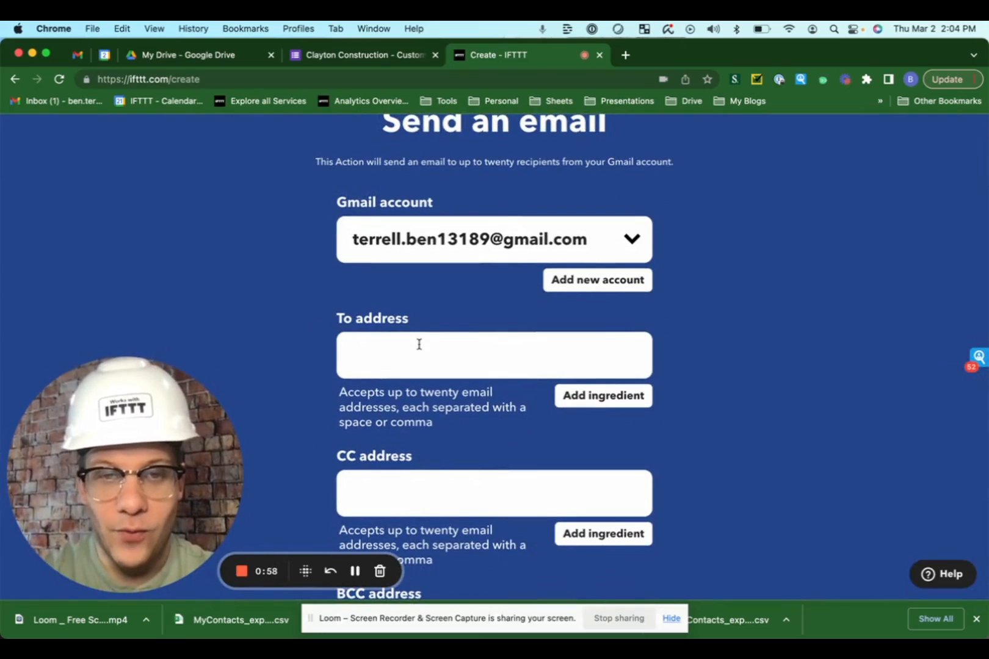
left_click(420, 345)
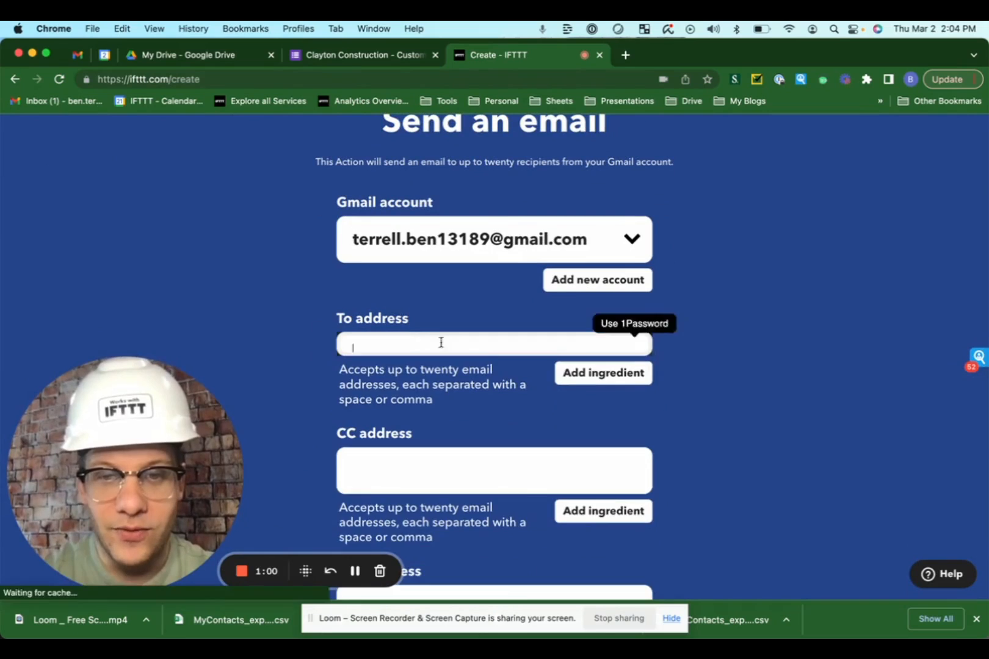
left_click(629, 374)
scroll(611, 451, "down", 2)
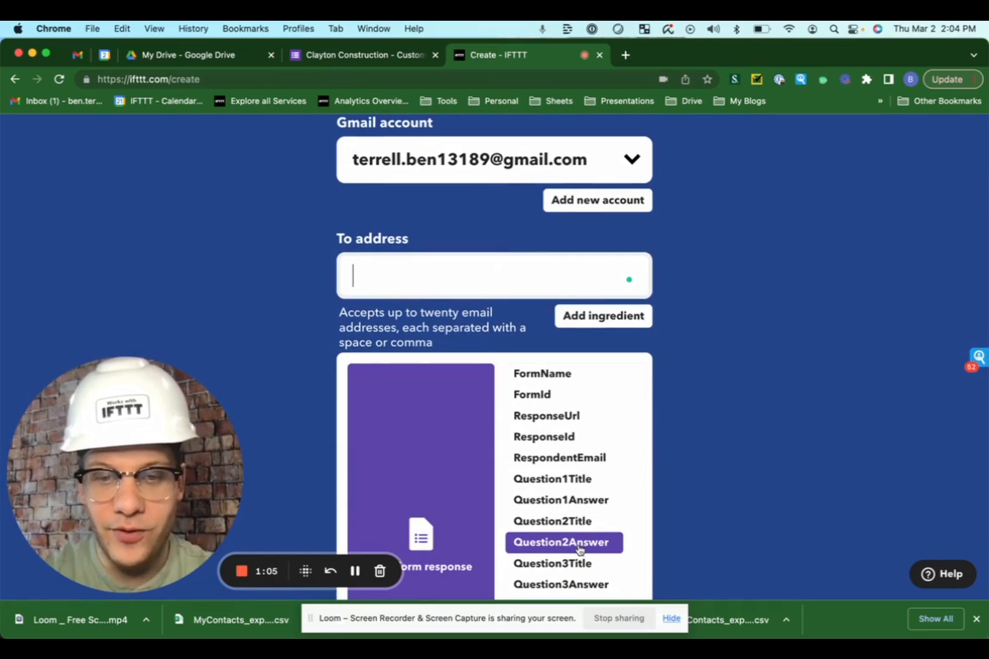
left_click(579, 543)
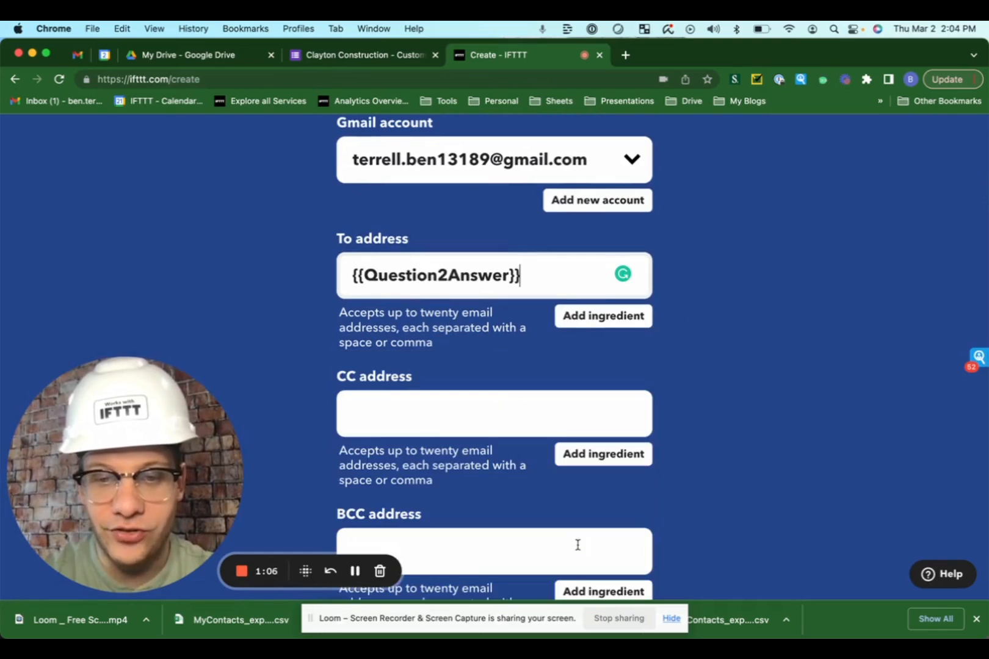
left_click(365, 54)
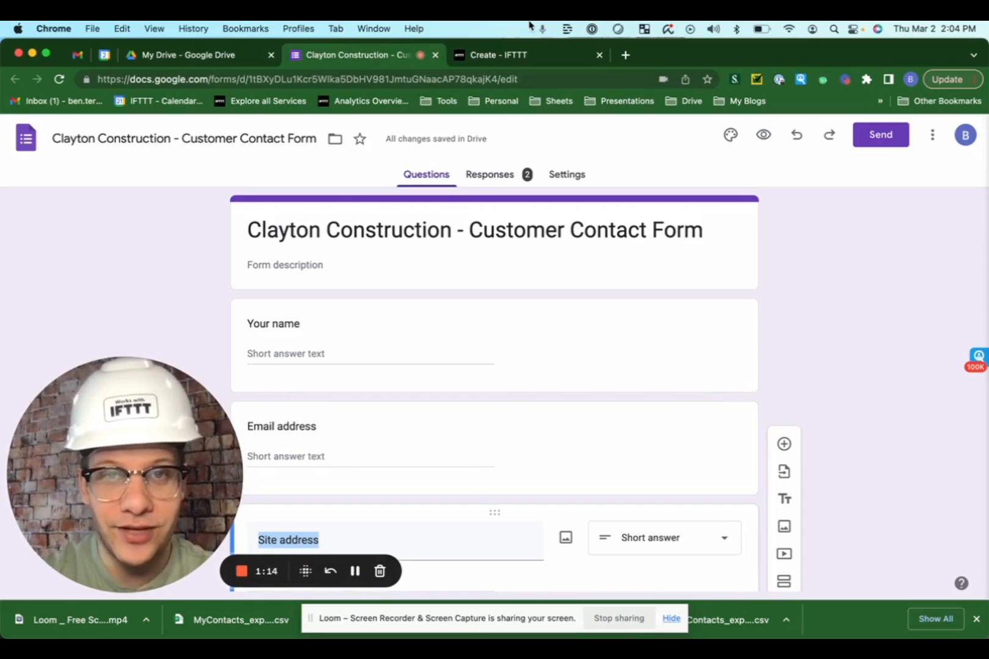
left_click(513, 58)
Replace the default email subject with the Question1Answer ingredient
scroll(492, 367, "down", 5)
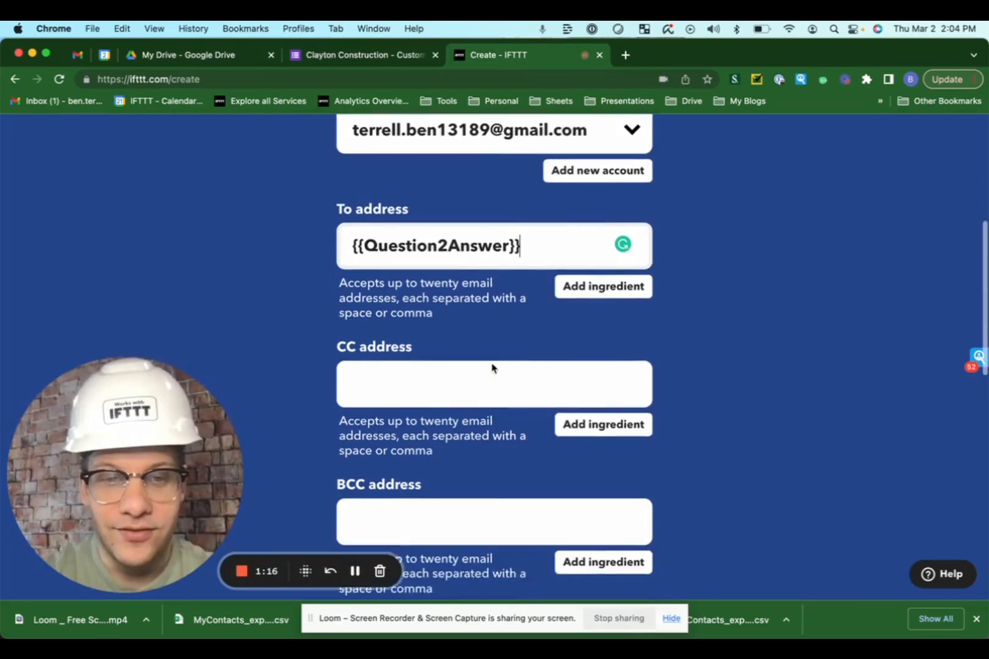
scroll(492, 366, "down", 4)
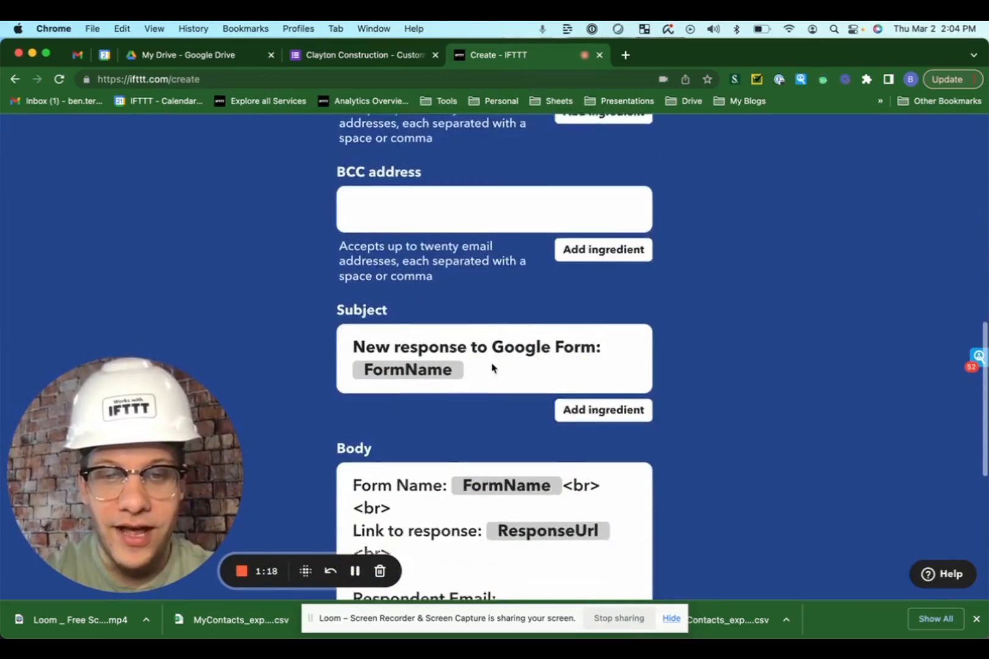
left_click(481, 230)
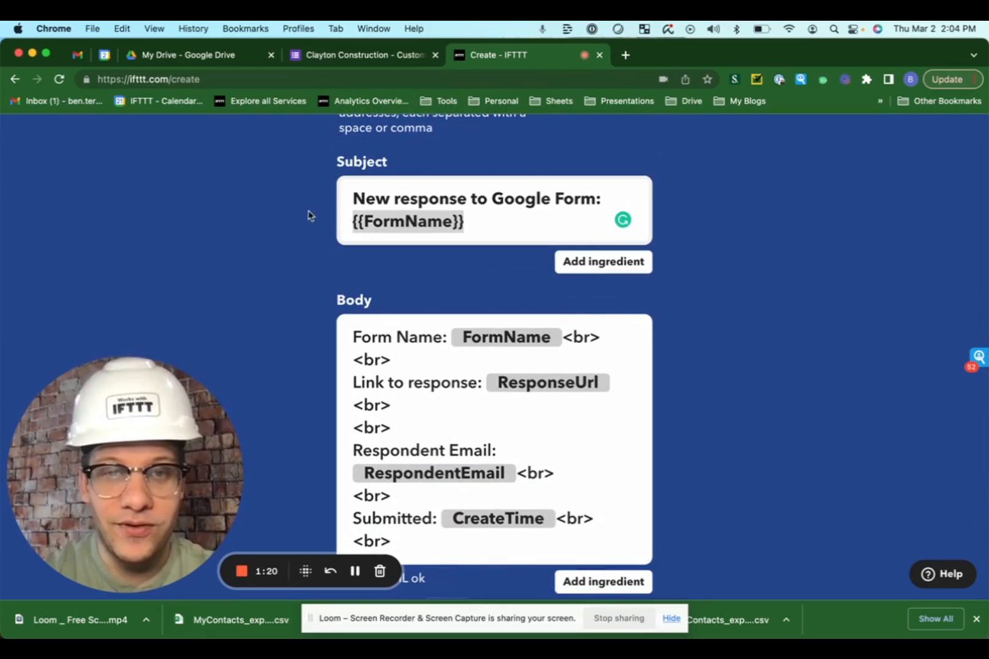
key("super+a")
key("BackSpace")
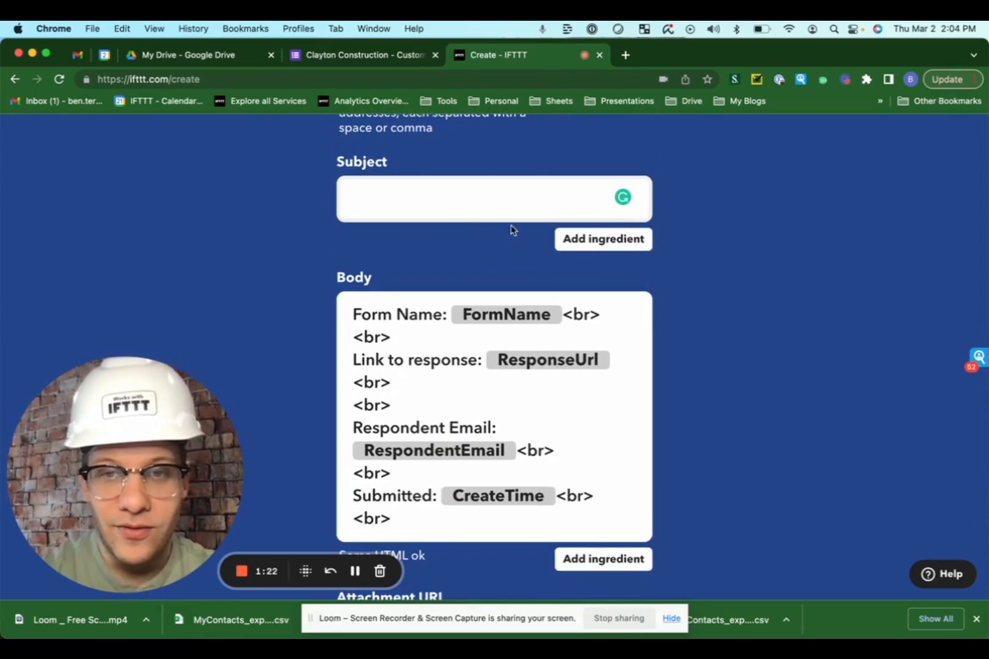
left_click(629, 242)
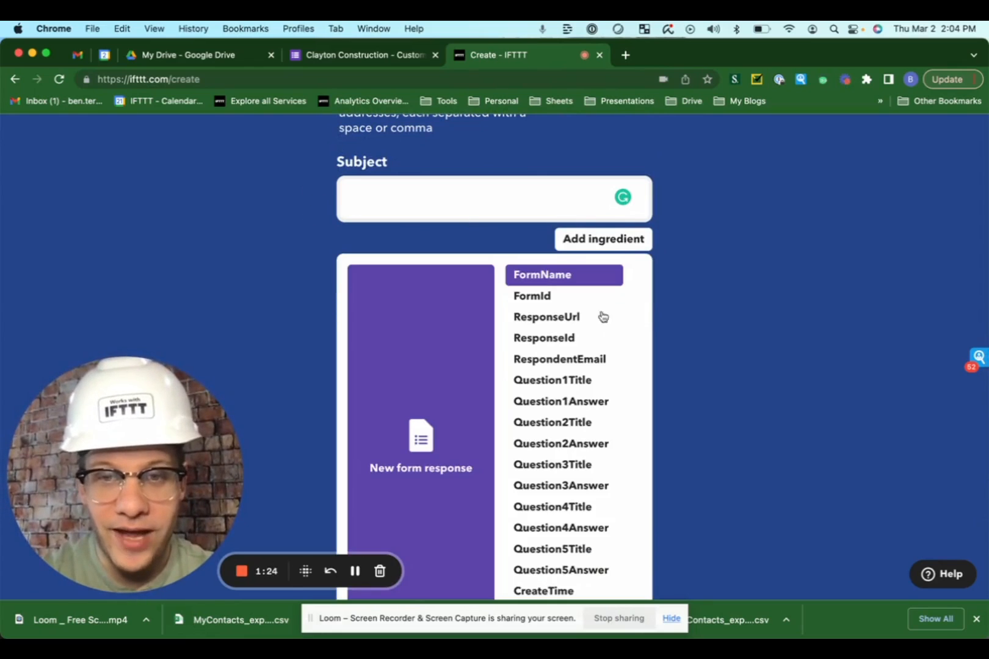
left_click(571, 405)
Add ", Thank you for contacting Clayton Construction." after the ingredient in the email subject
type(",")
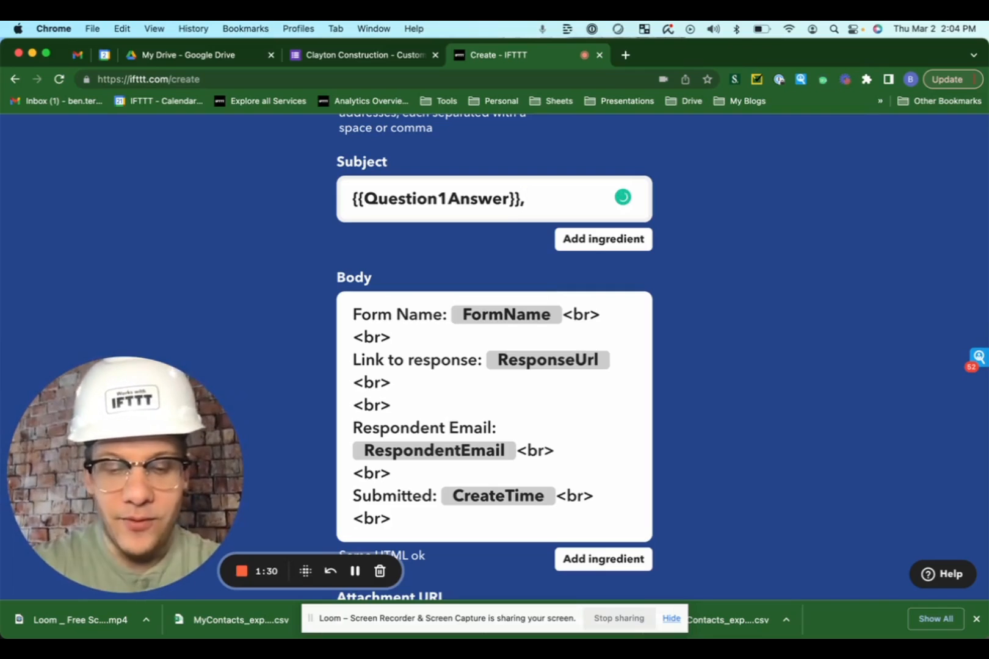
type(" Thank y")
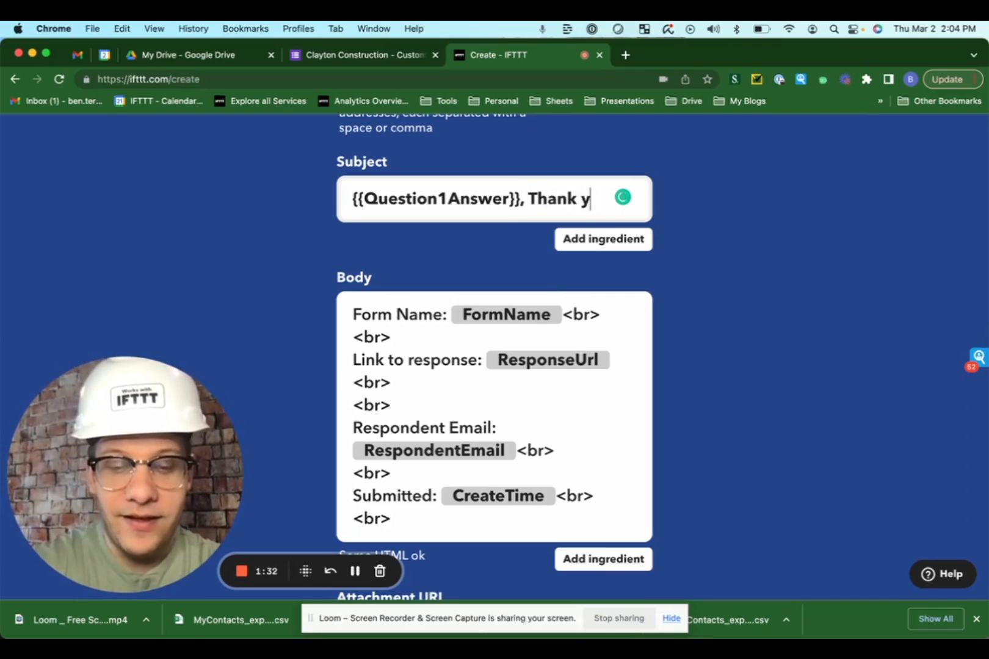
type("ou for contafn")
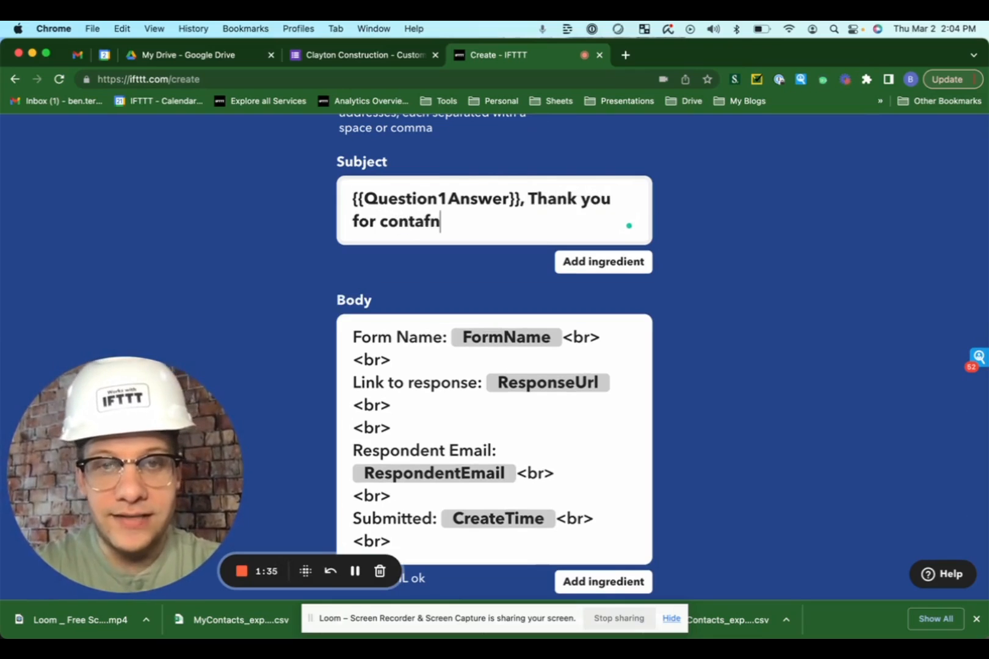
key("BackSpace")
type("ting")
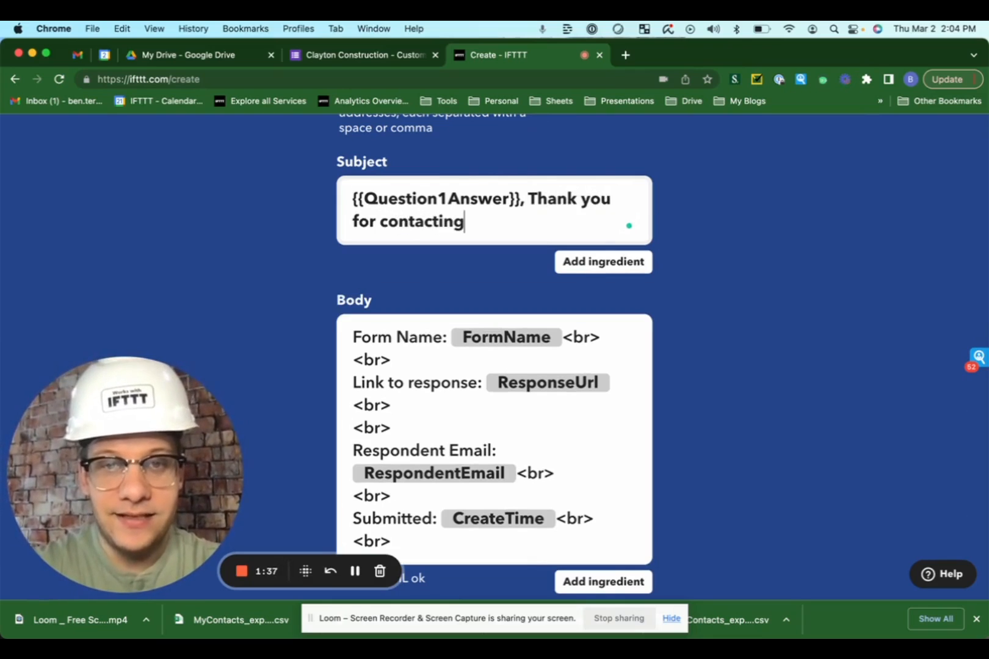
type(" Clayton")
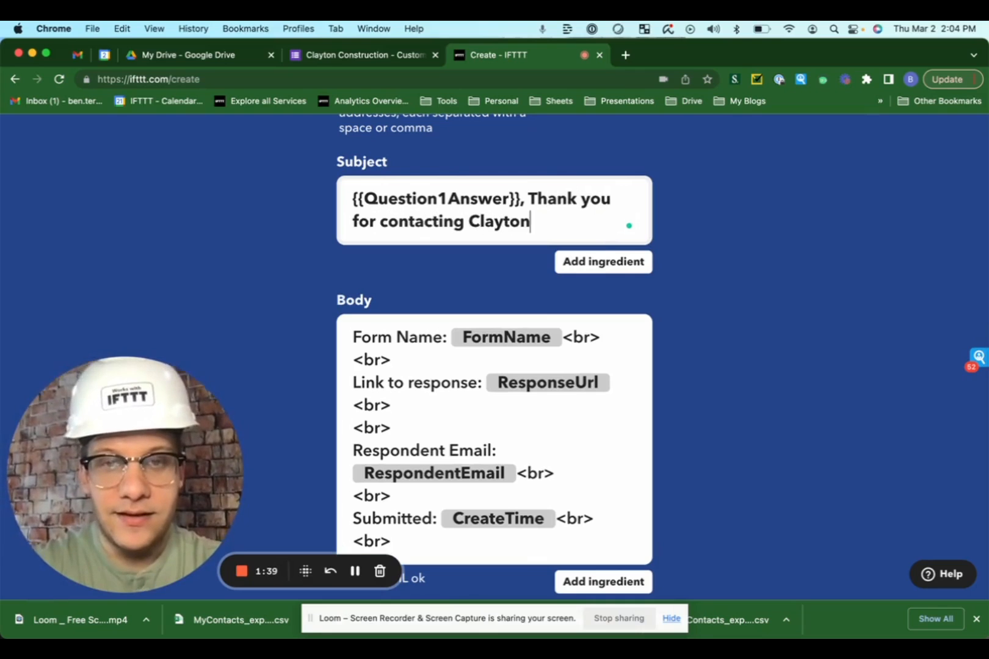
type(" Const")
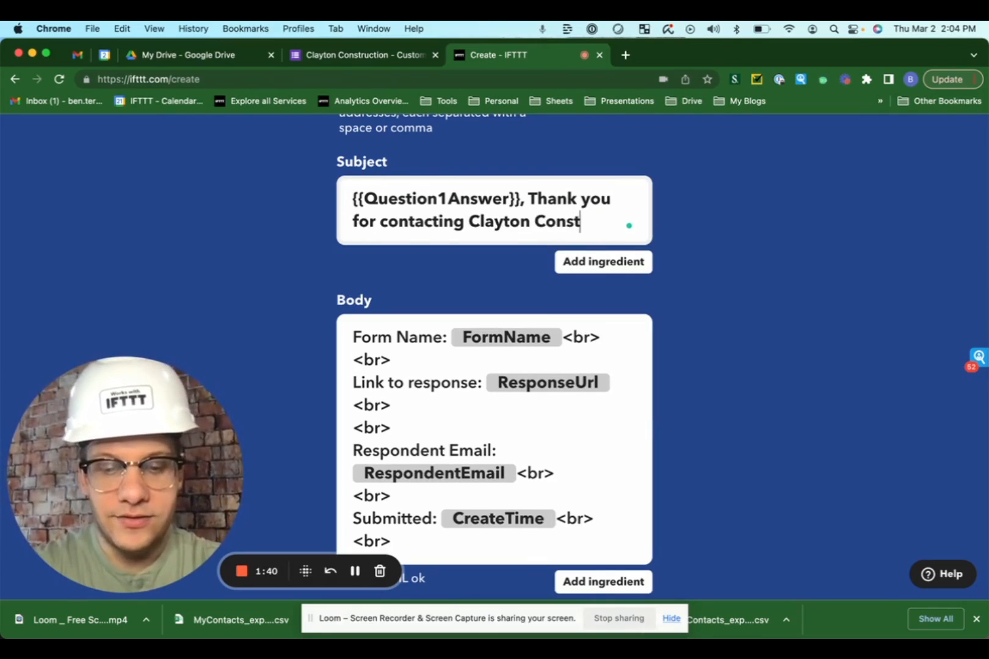
type("ruction")
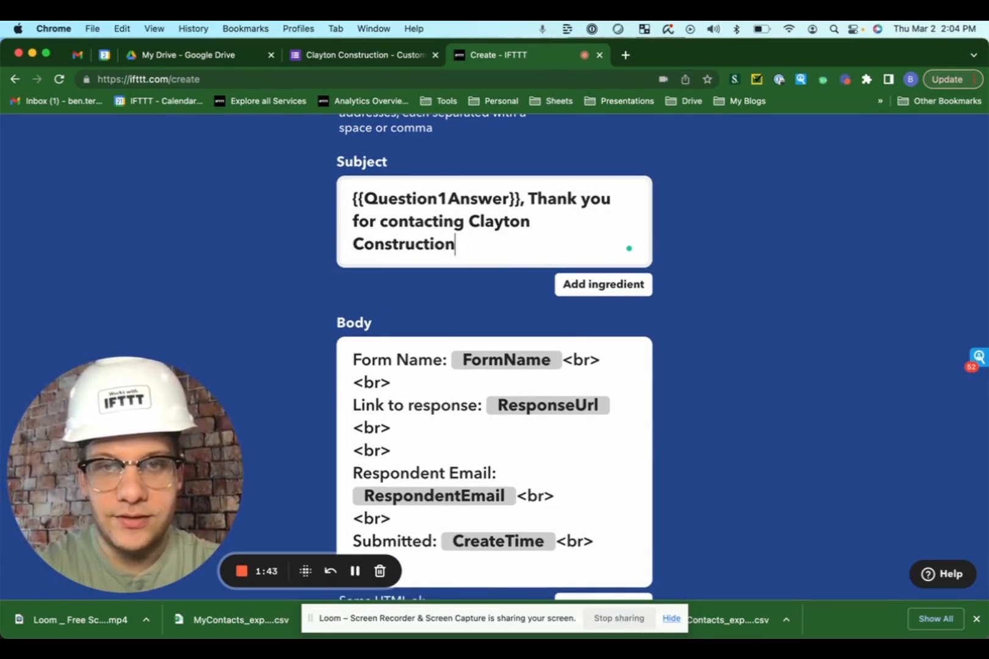
type(".")
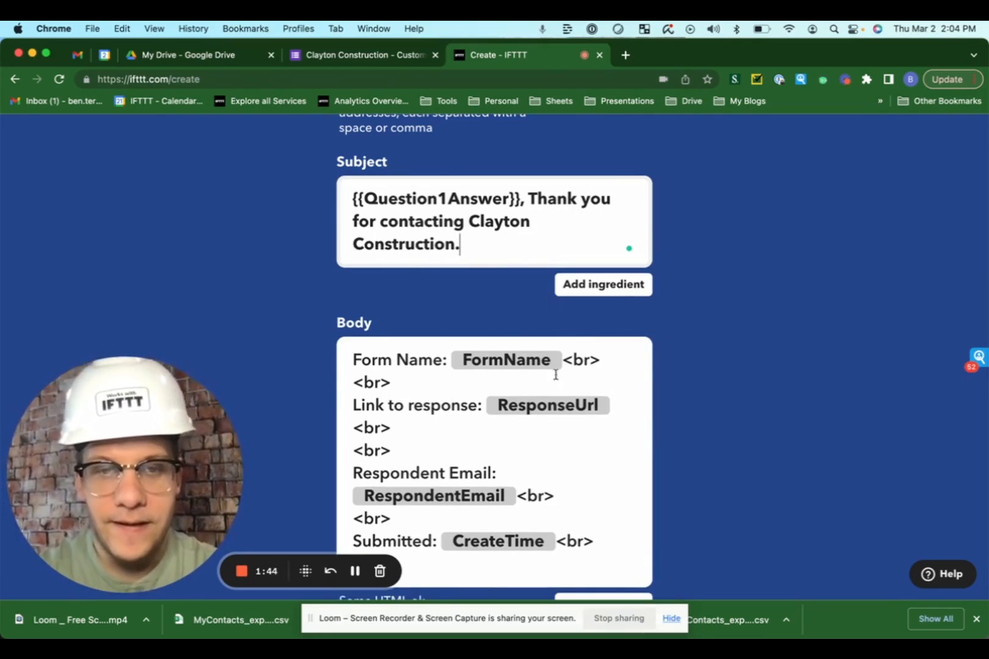
Replace the body with "Hi {{Question1Answer}}, We received your inquiry and someone will be in touch shortly. Looking forward to speaking with you. Best, CC"
left_click_drag(352, 359, 525, 596)
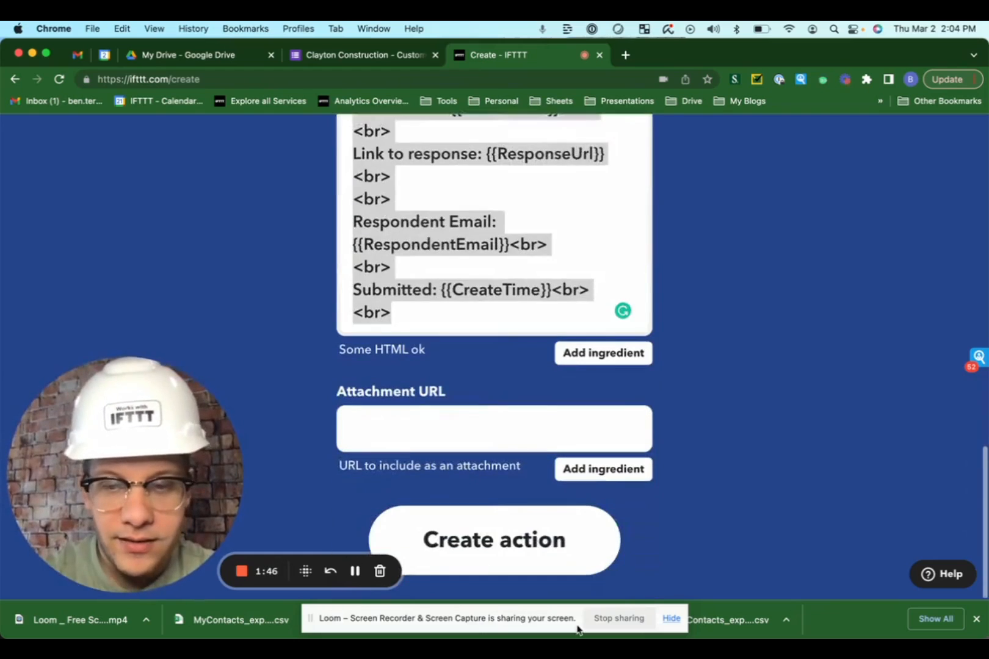
key("BackSpace")
type("Hi {{Question1Answer}},  We received your inquiry and someone will be in touch shortly.  Looking forward to speaking with you.  Best,  CC")
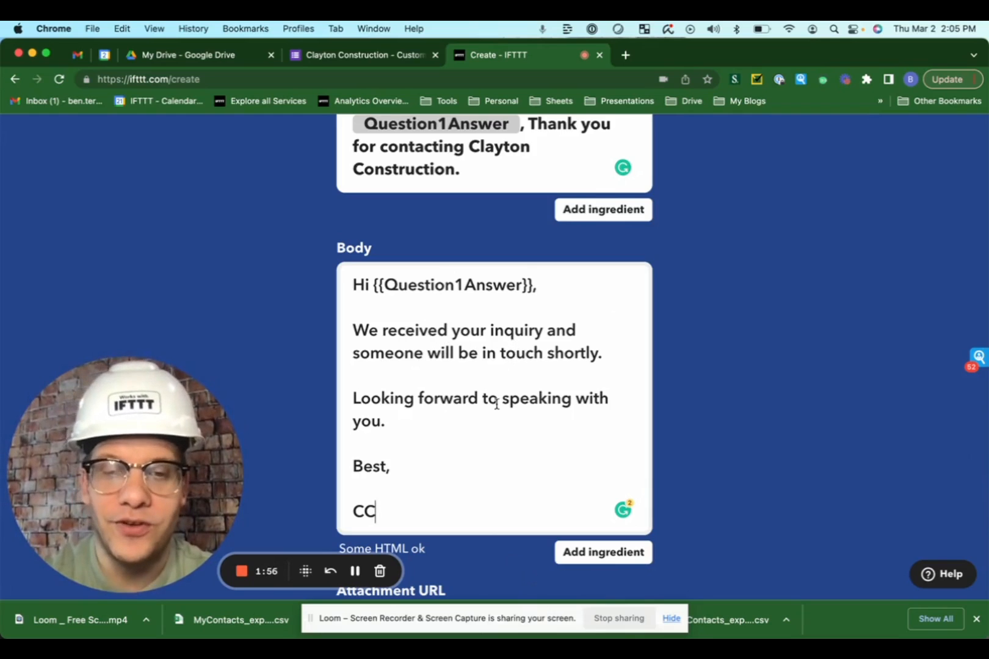
Create the email action without an attachment and finish the applet with its suggested title
scroll(393, 485, "down", 2)
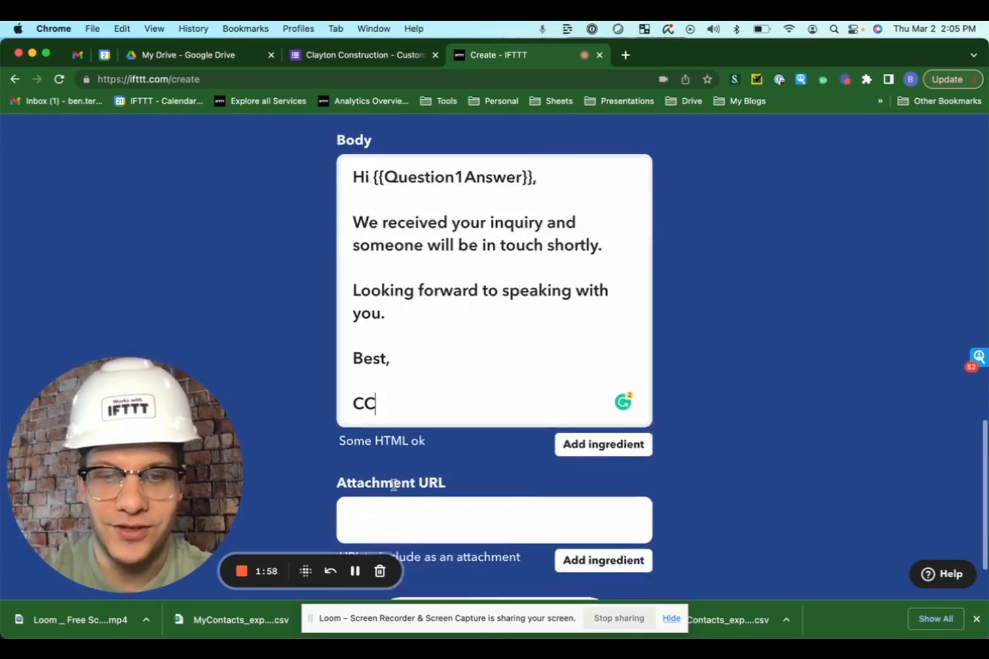
scroll(393, 486, "down", 2)
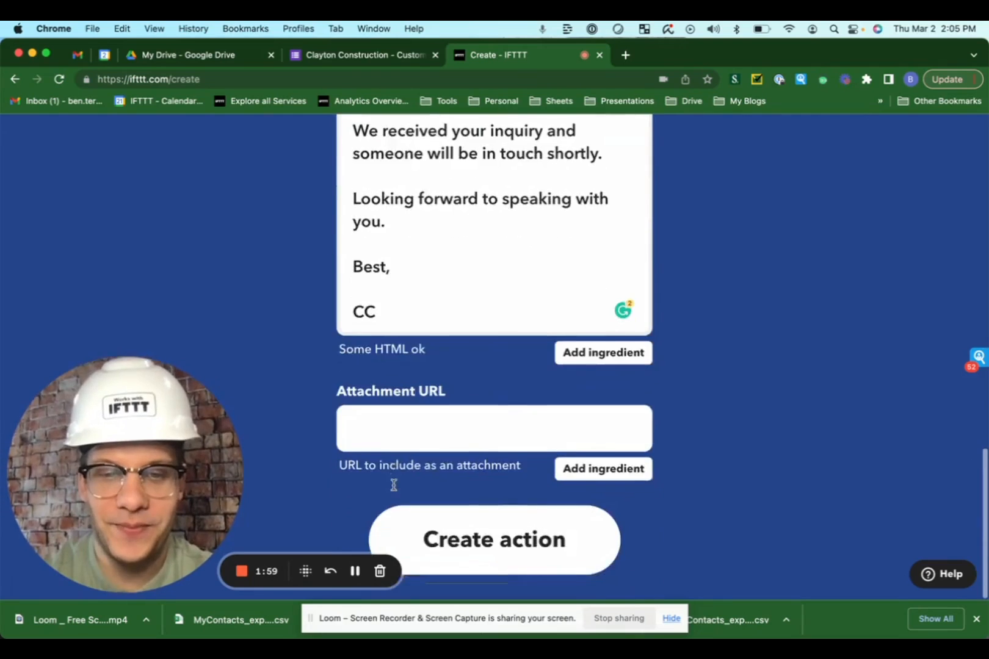
left_click(501, 560)
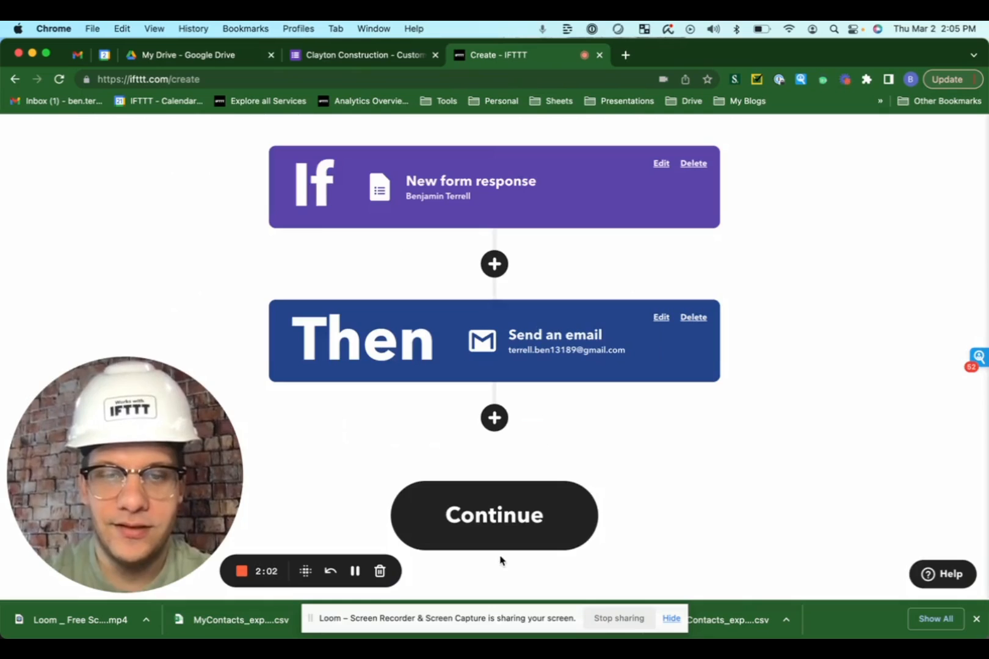
left_click(511, 515)
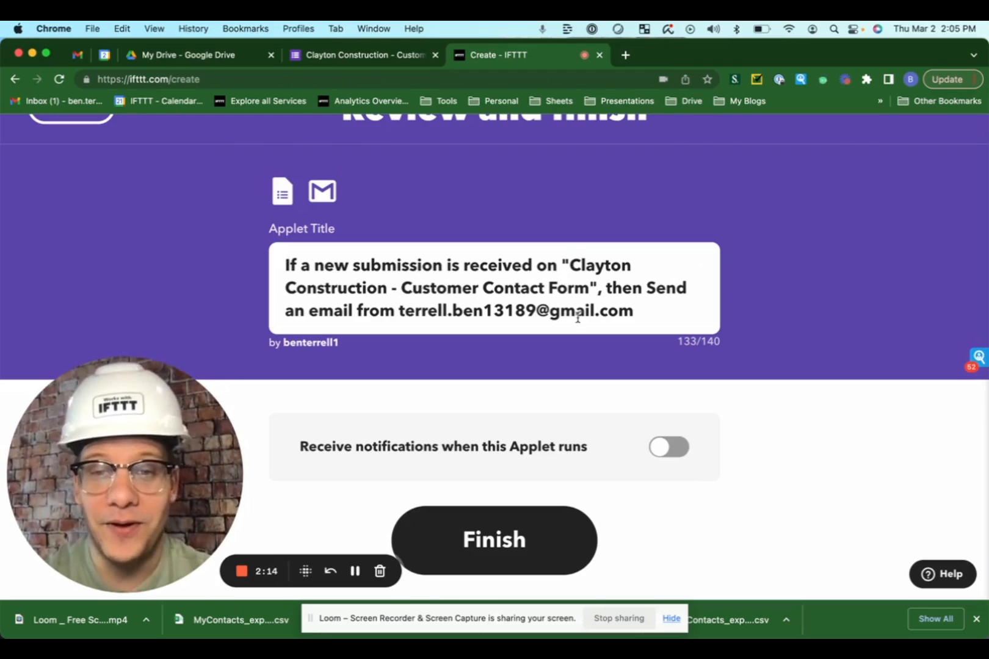
left_click(515, 548)
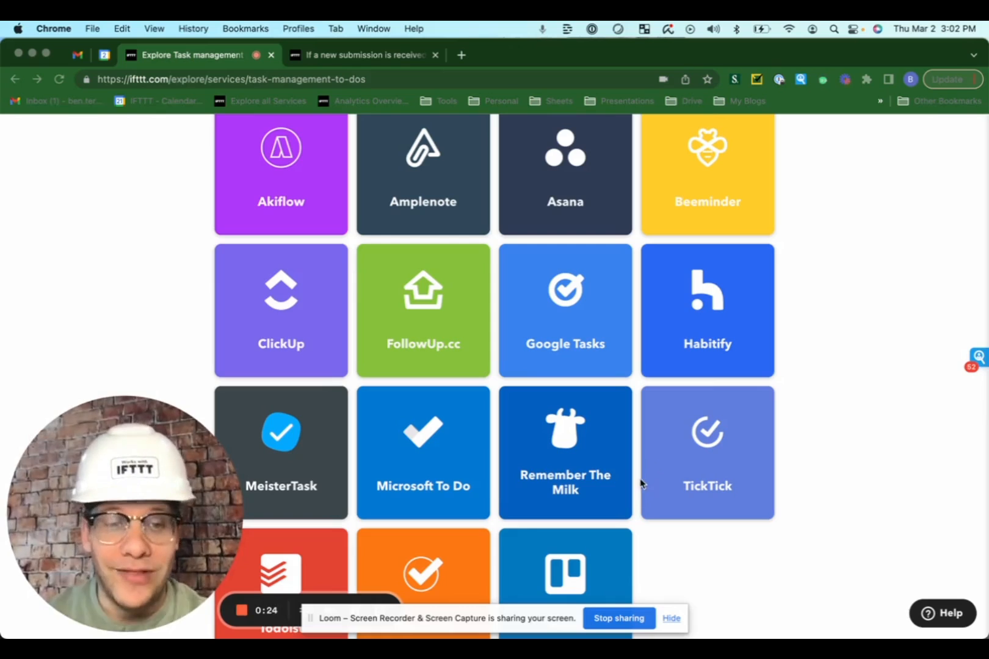
Open the Clayton Construction customer contact form email applet from My Applets
scroll(651, 440, "down", 2)
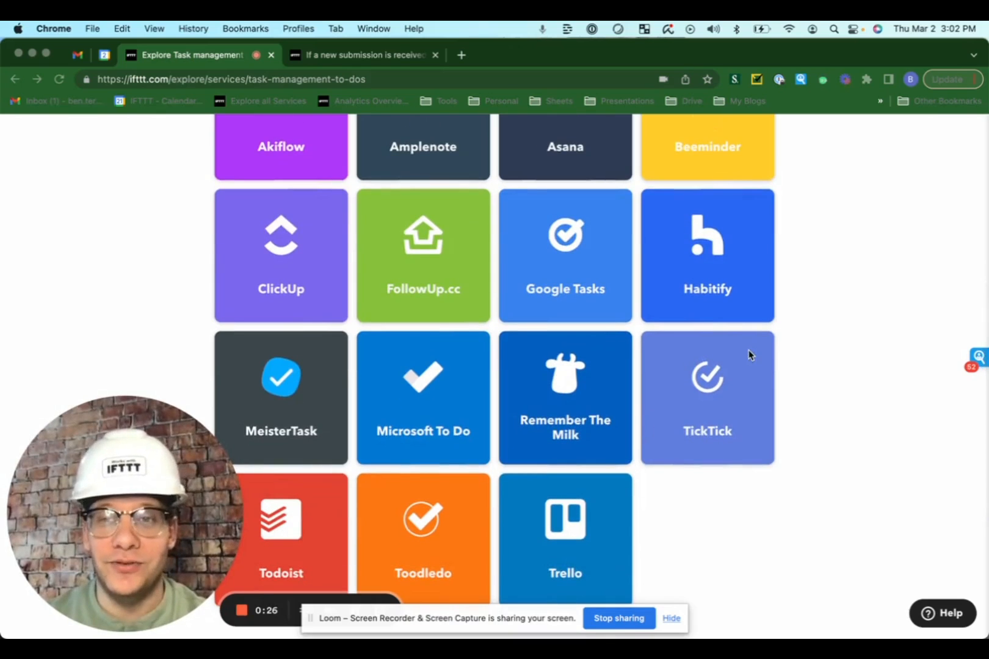
scroll(828, 278, "up", 1)
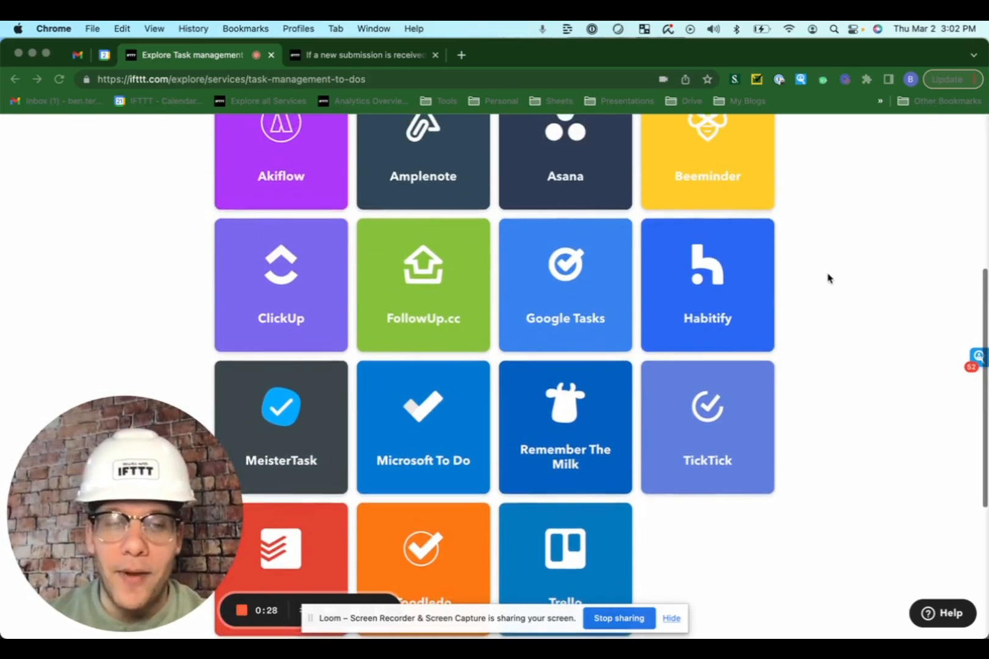
scroll(828, 279, "up", 6)
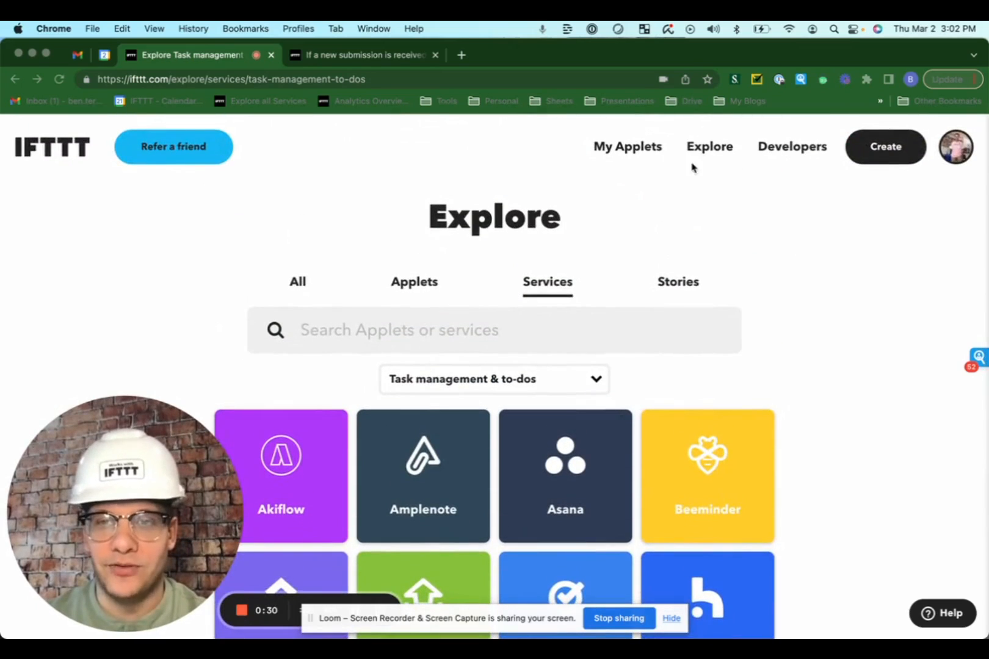
left_click(649, 149)
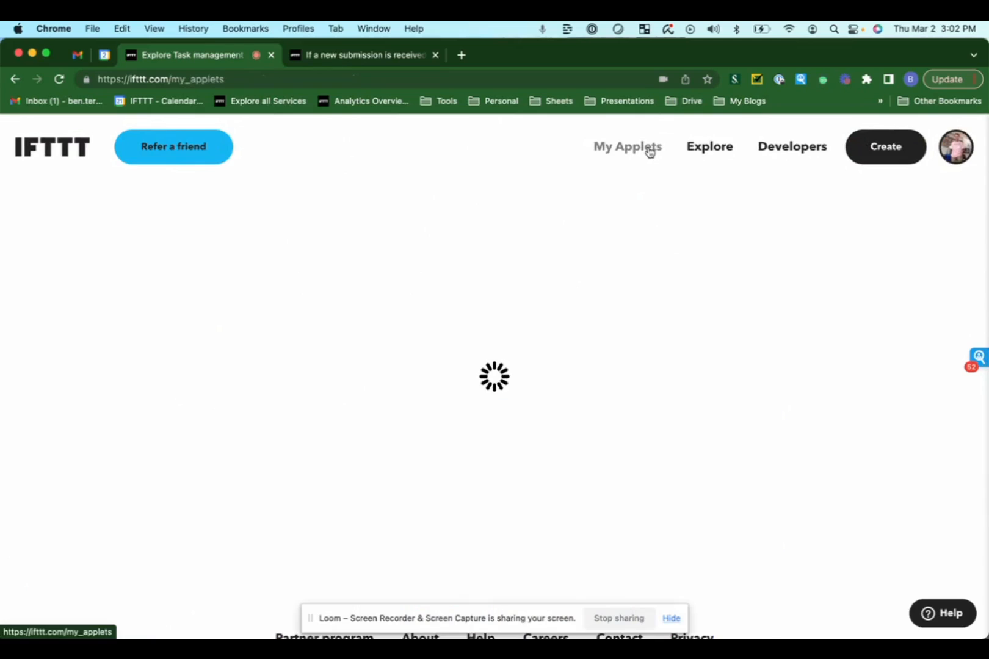
scroll(257, 421, "down", 3)
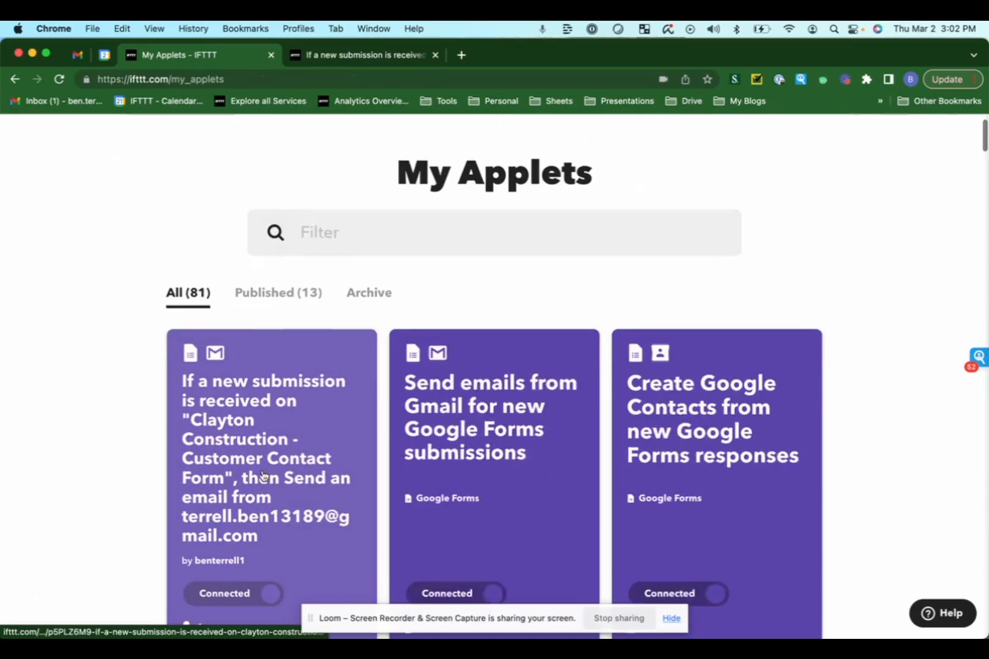
left_click(257, 421)
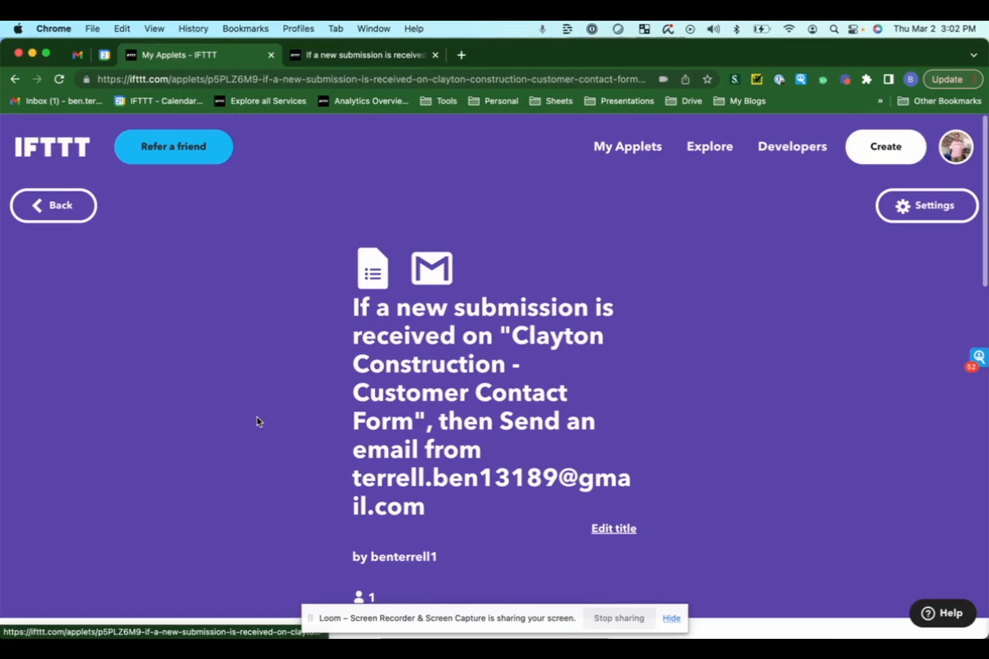
Open the settings of the contact form applet to edit its trigger and actions
scroll(405, 451, "down", 3)
scroll(404, 451, "down", 3)
scroll(428, 451, "up", 6)
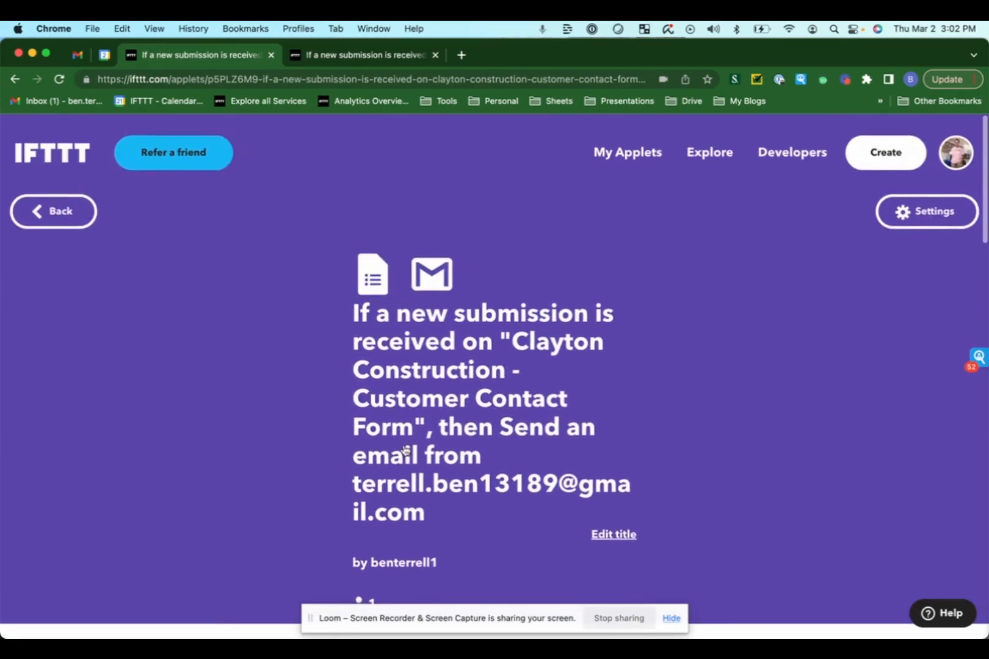
left_click(934, 207)
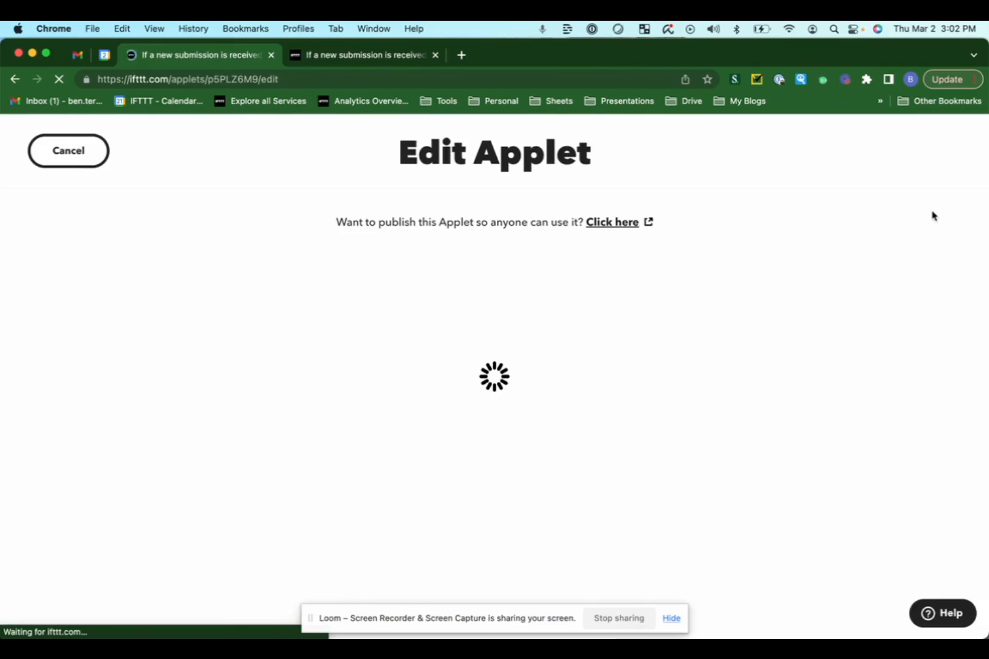
scroll(768, 287, "down", 1)
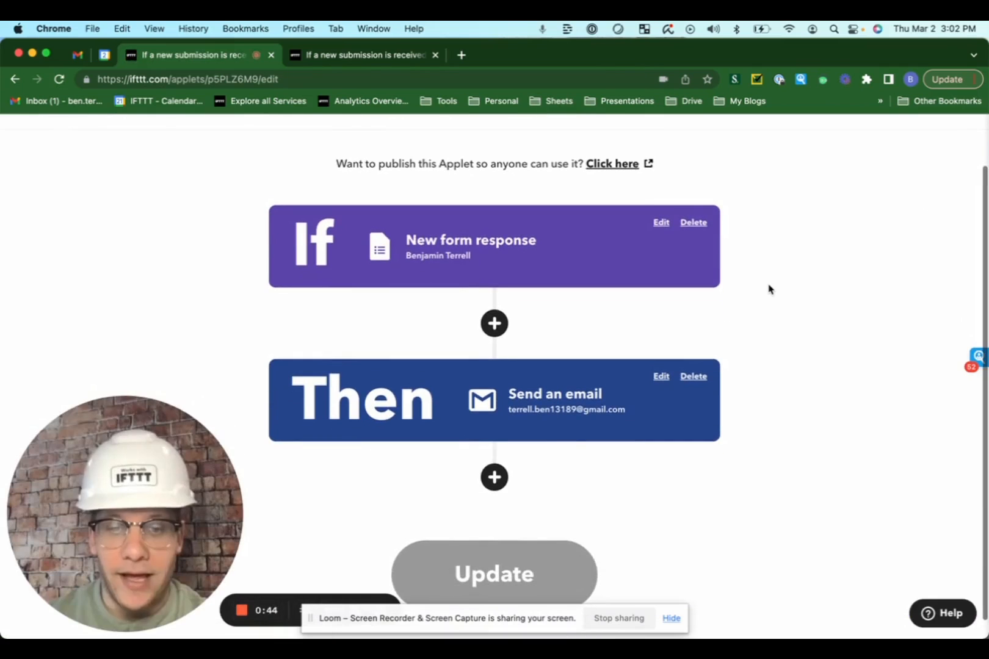
Add a second action after the Gmail email, searching for "todo" and choosing Todoist's Create task
left_click(494, 482)
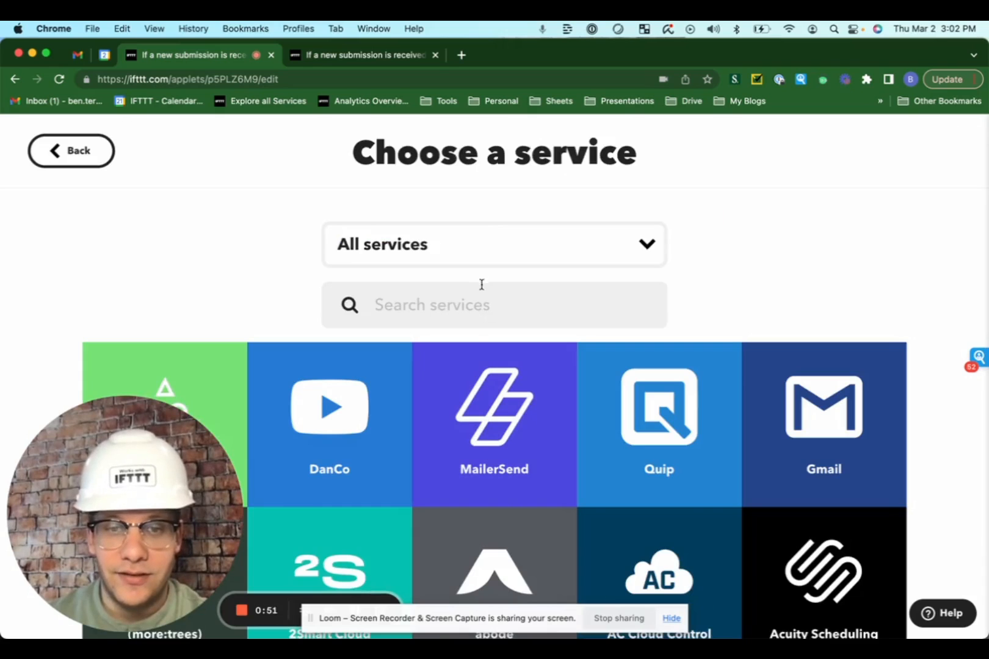
left_click(466, 302)
type("todo")
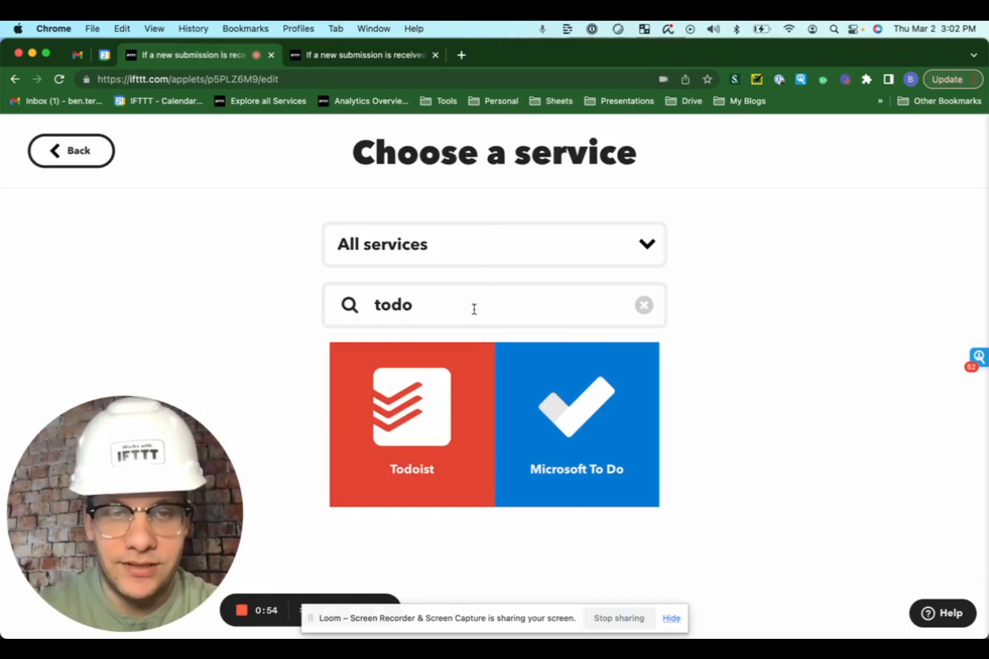
left_click(438, 414)
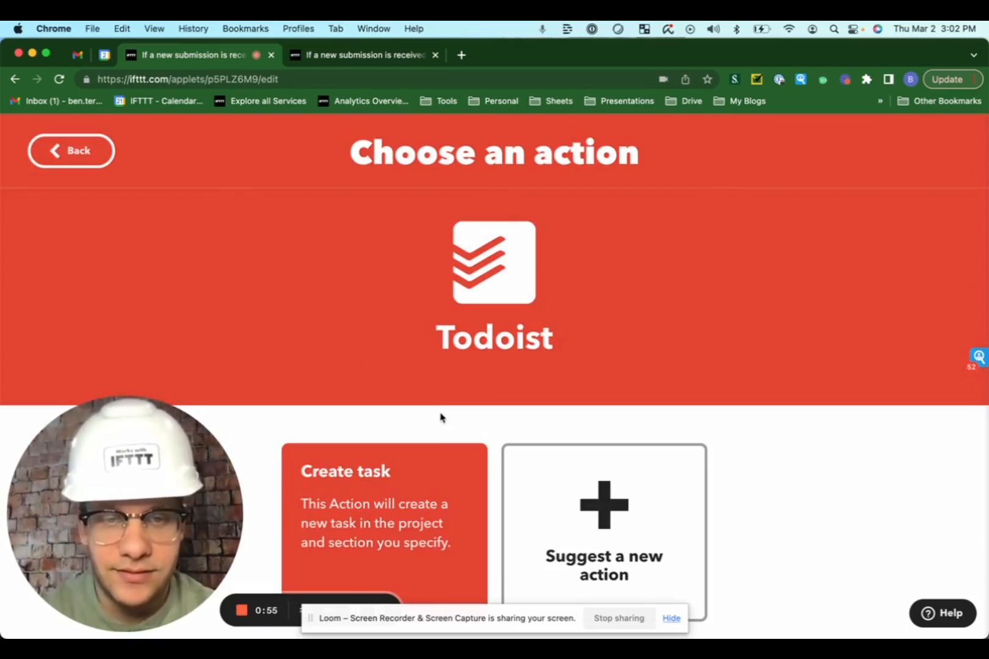
left_click(407, 496)
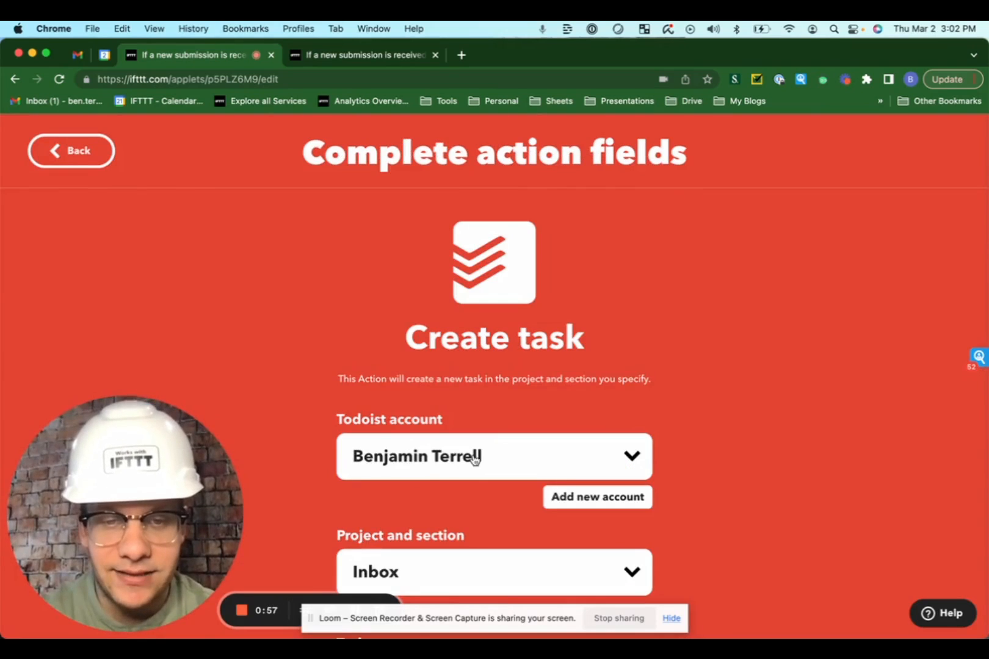
Set the Todoist task's project and section to Try Boards > To do
scroll(474, 460, "down", 3)
left_click(569, 425)
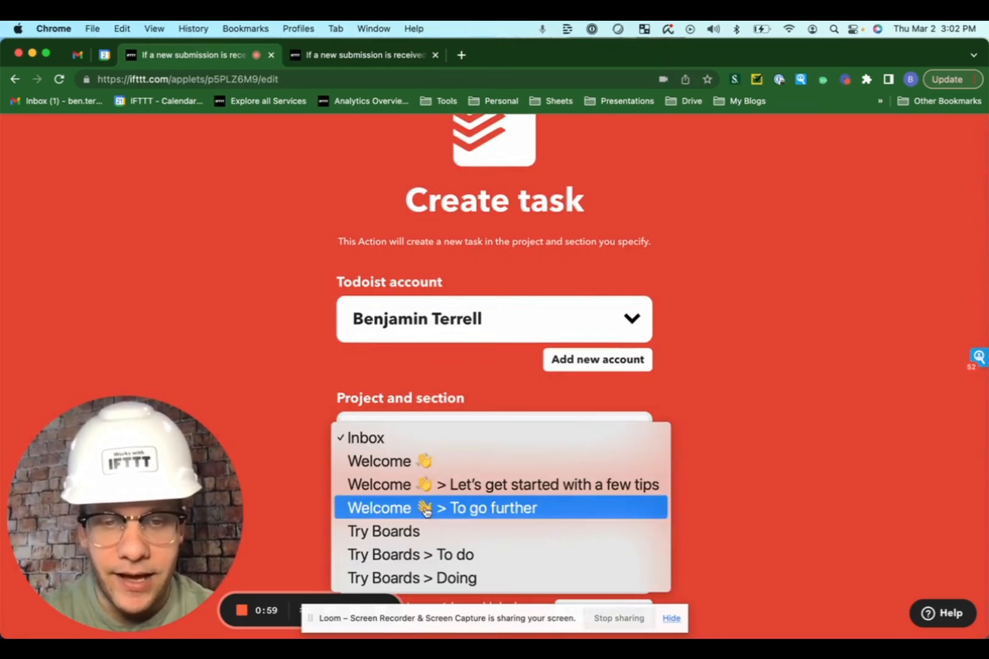
left_click(401, 561)
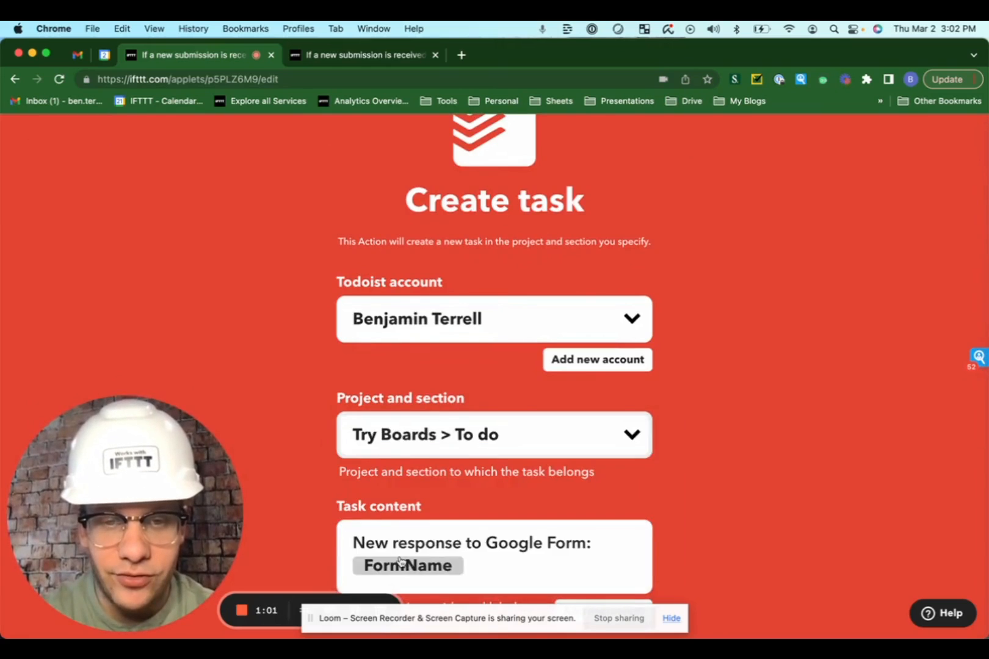
Set the Todoist task's priority to Priority 1 (Most urgent)
scroll(401, 559, "down", 5)
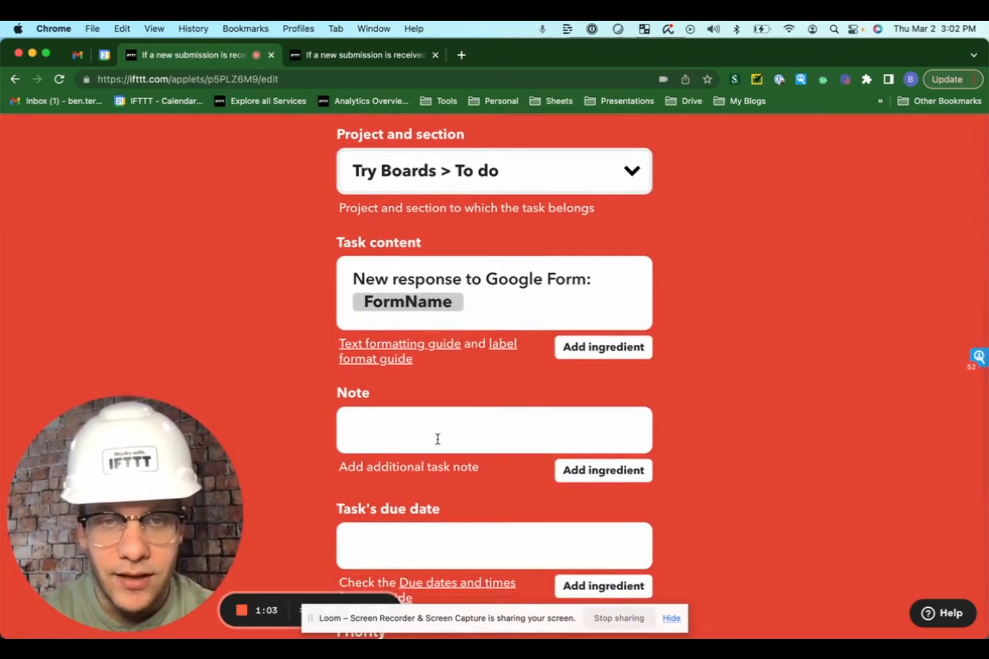
scroll(437, 440, "down", 2)
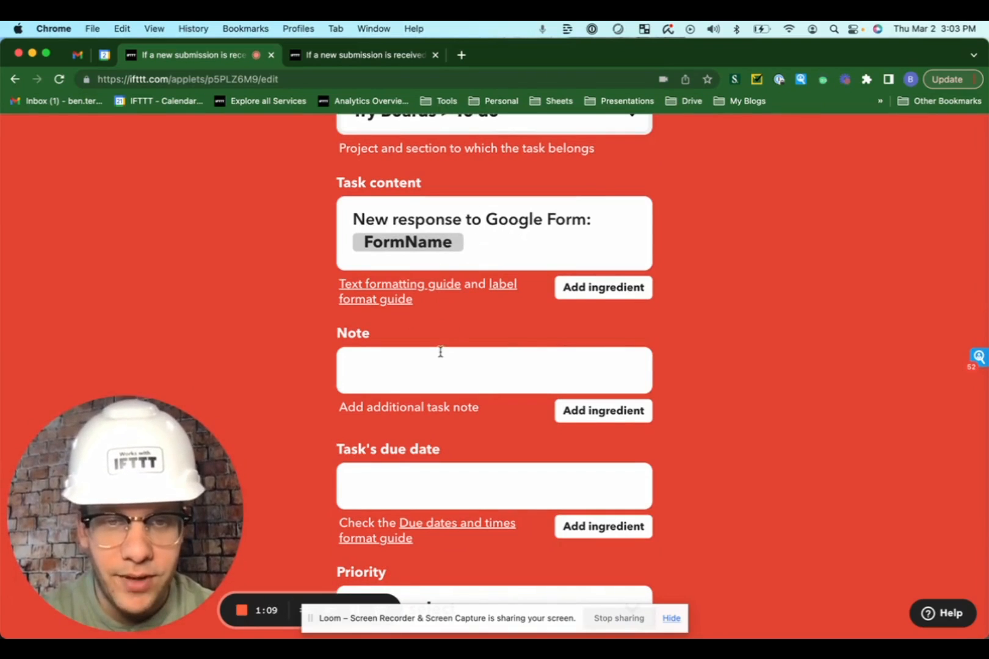
scroll(440, 353, "down", 5)
scroll(452, 366, "down", 2)
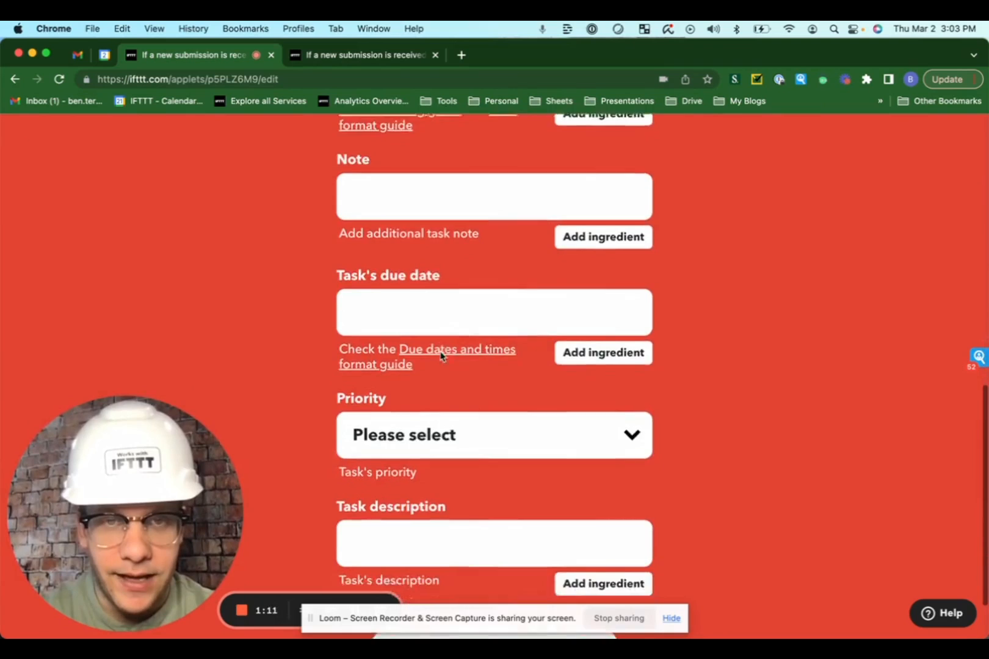
left_click(467, 384)
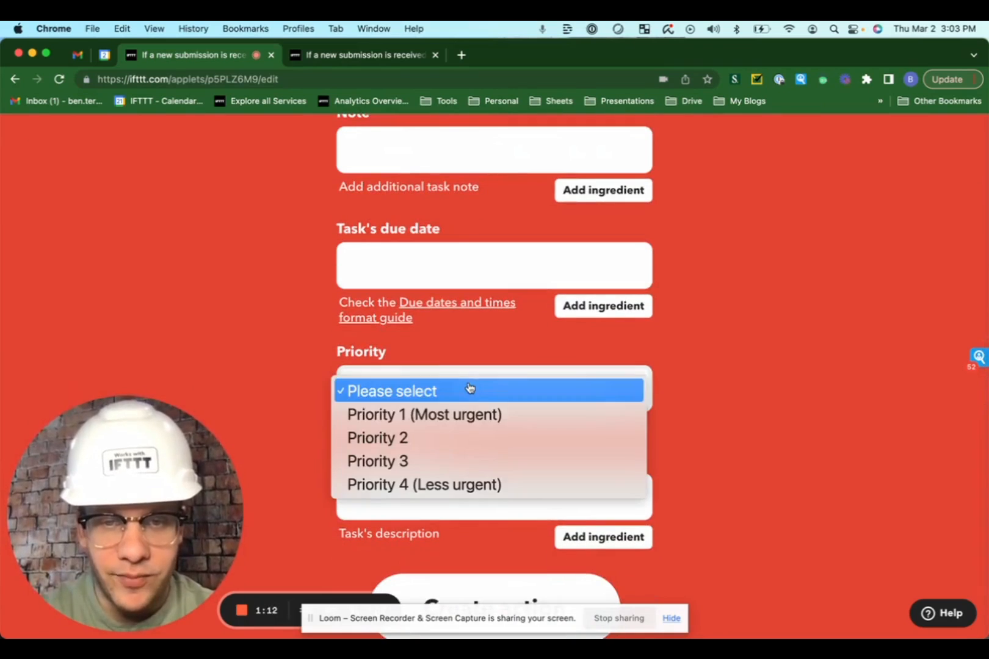
left_click(450, 420)
Fill in the task description as "call {{Question1Answer}} at {{Question3Answer}}" using the form response ingredients
scroll(464, 459, "down", 1)
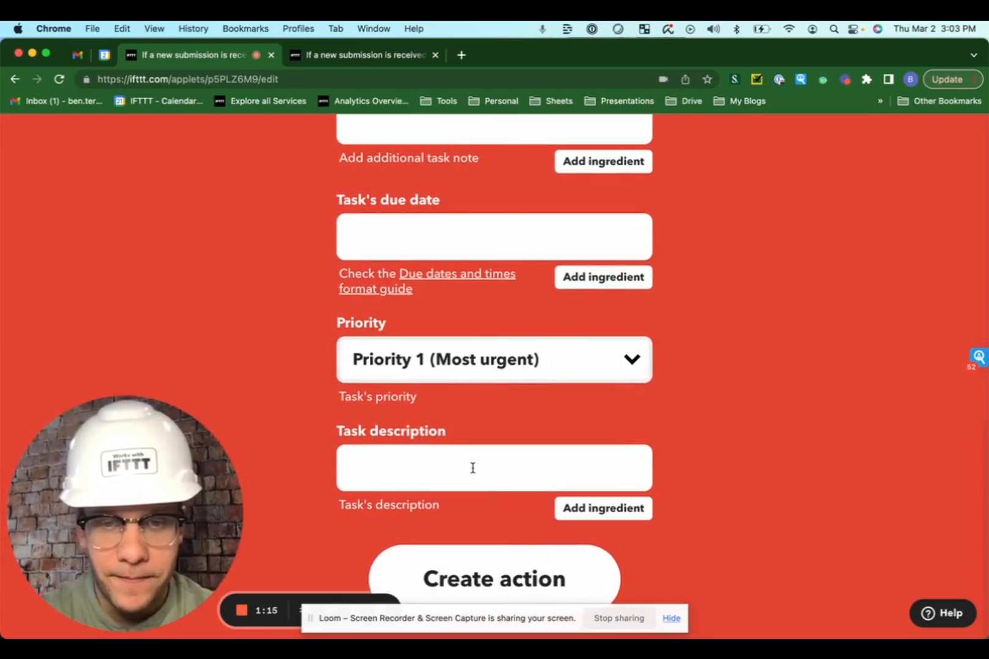
left_click(473, 468)
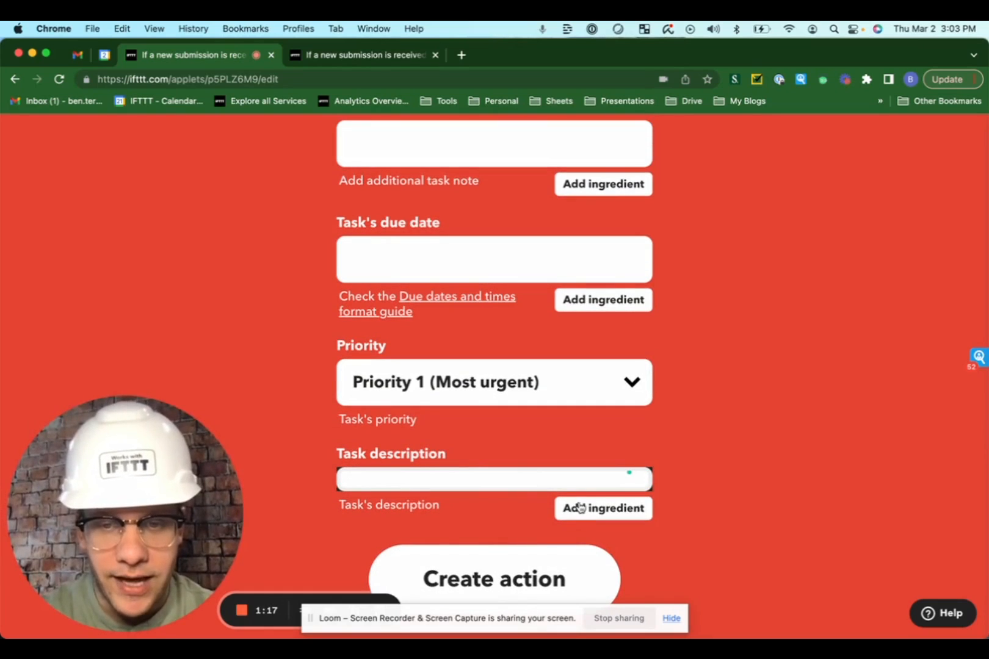
type("call")
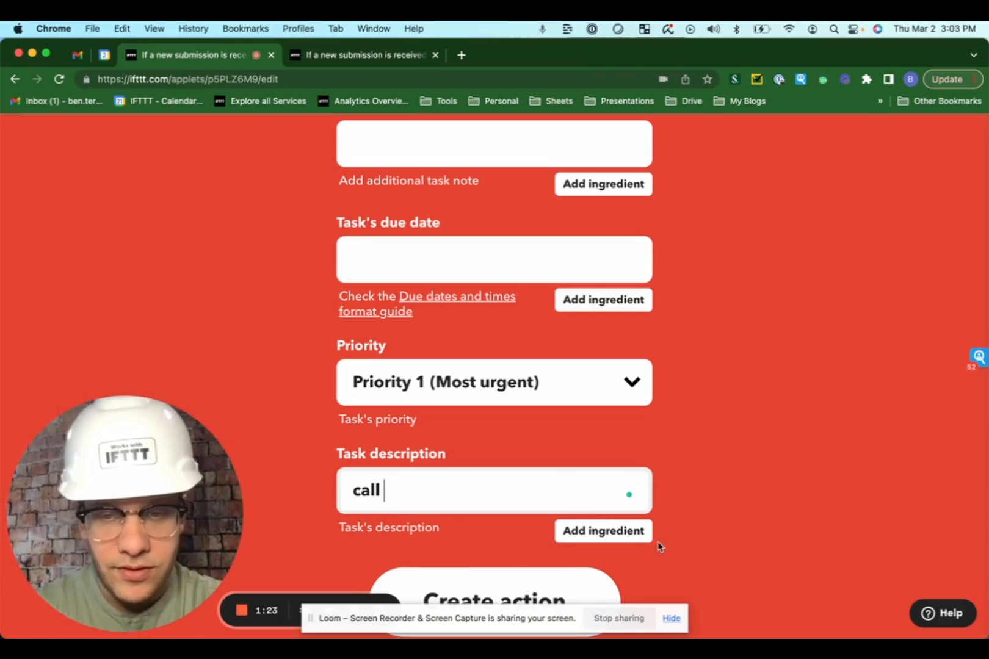
left_click(642, 532)
scroll(560, 551, "down", 5)
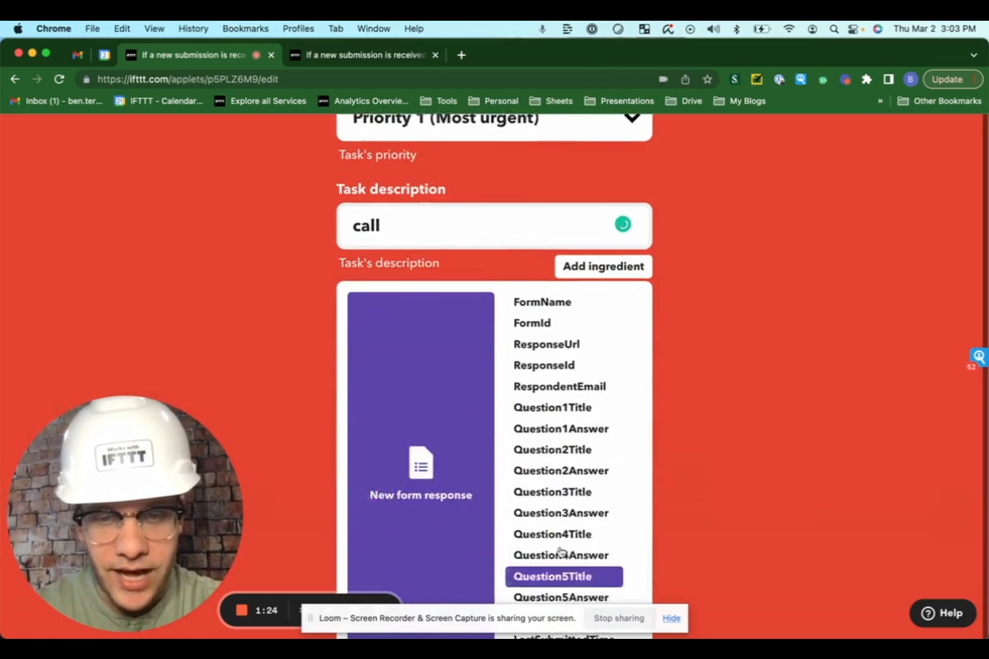
left_click(562, 429)
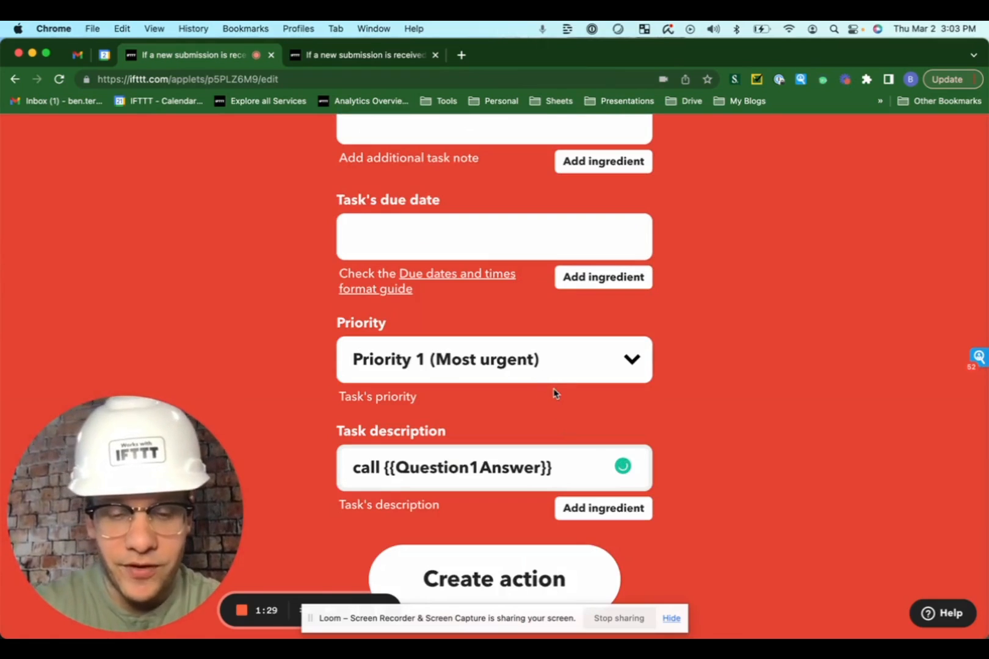
type("at")
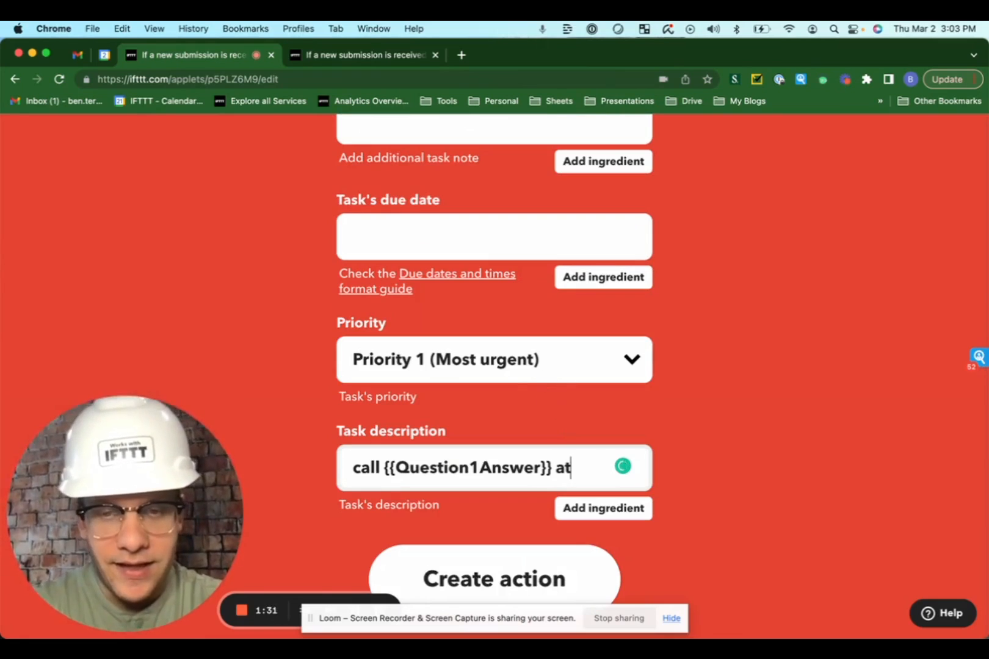
left_click(612, 512)
scroll(611, 513, "down", 3)
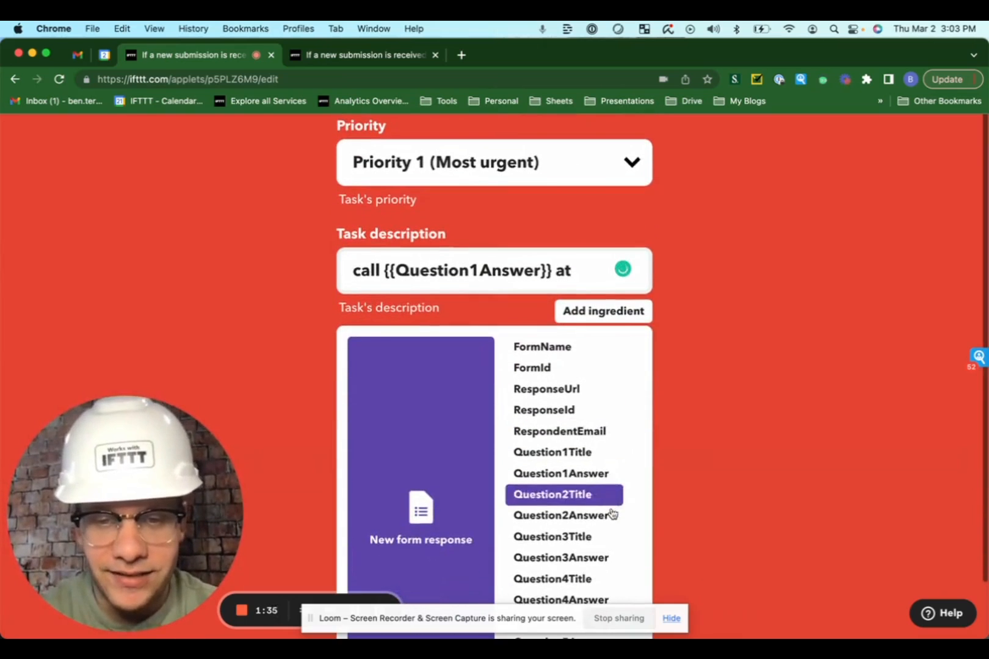
left_click(574, 559)
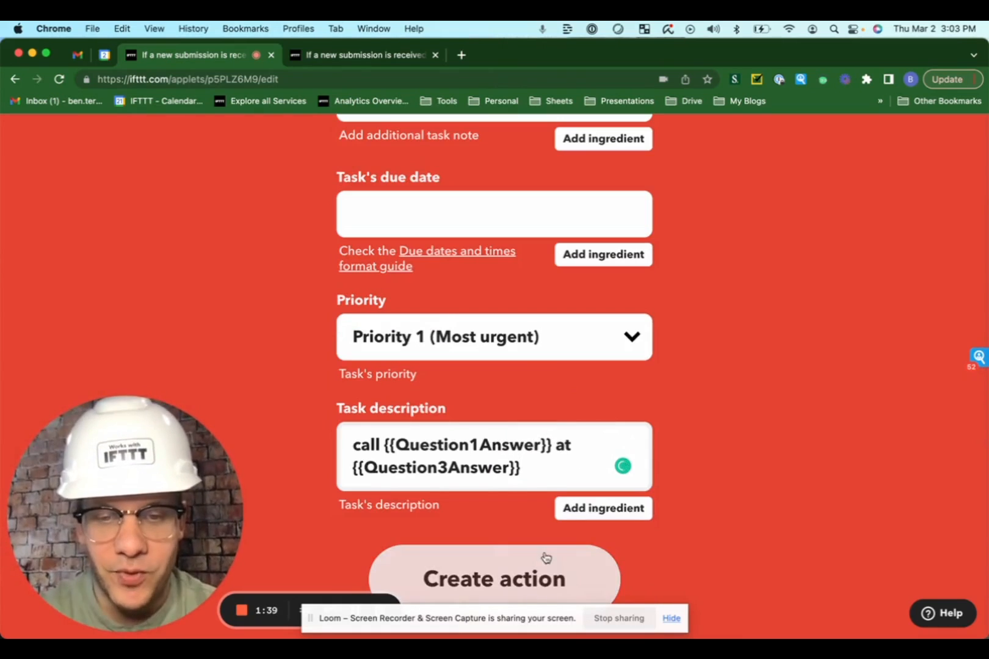
Create the Todoist task action and update the applet
left_click(535, 583)
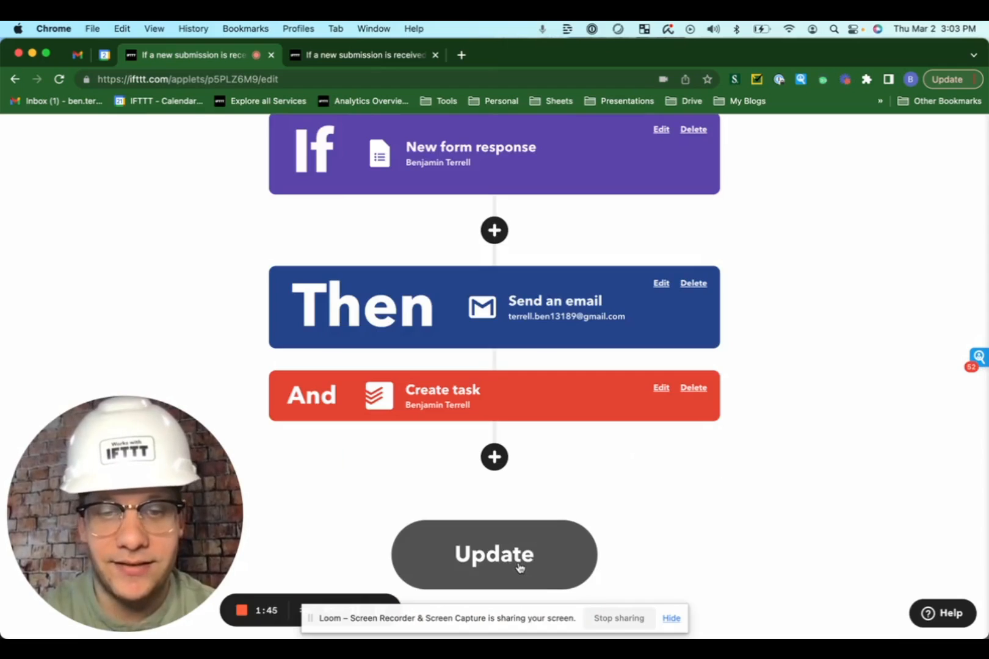
left_click(519, 568)
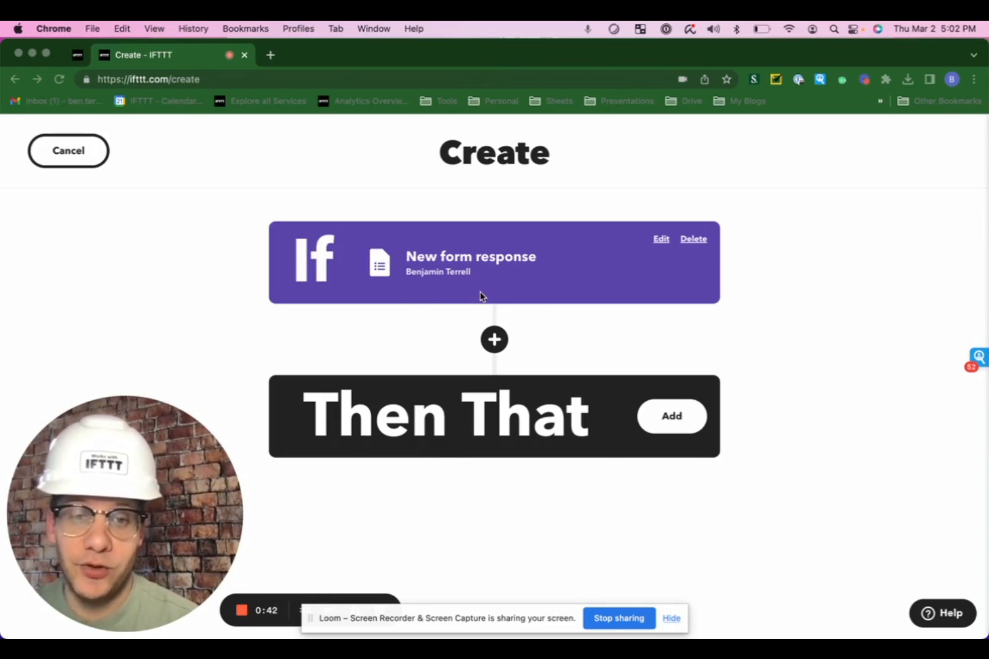
Add a Mailchimp new subscriber action to the new form response applet, searching the services for "mail"
left_click(659, 422)
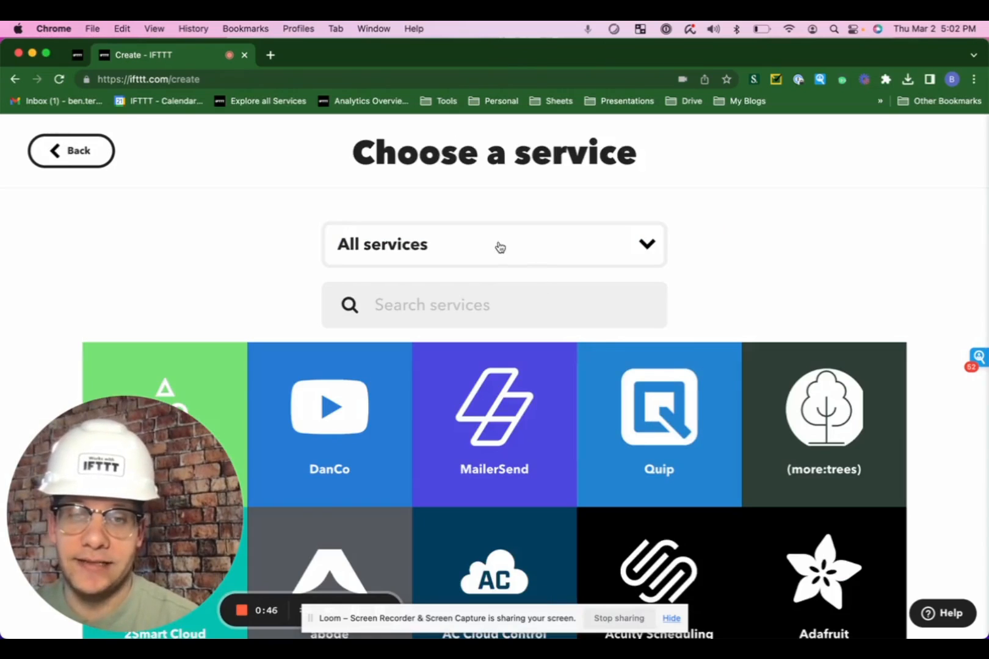
left_click(471, 303)
type("mail")
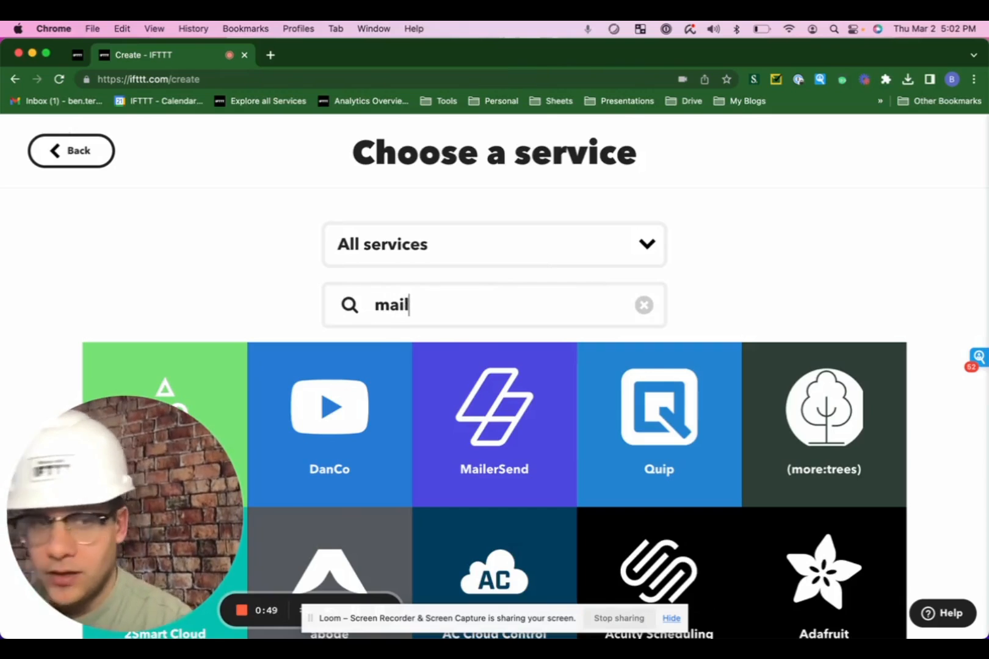
left_click(215, 395)
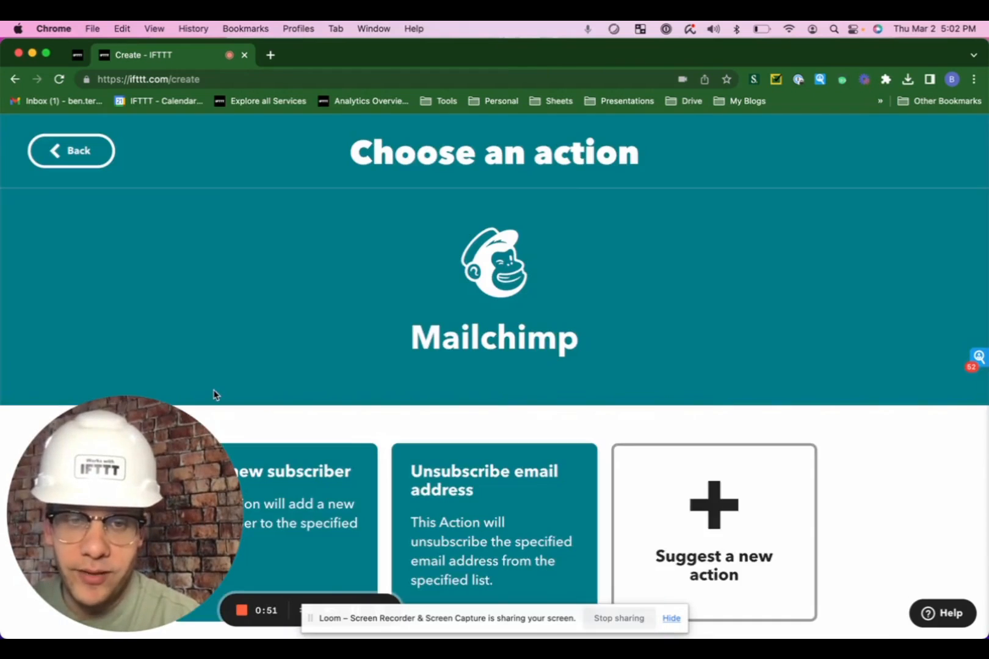
left_click(331, 494)
Add the Question2Answer ingredient to the Mailchimp subscriber's email address
scroll(582, 297, "down", 7)
left_click(583, 298)
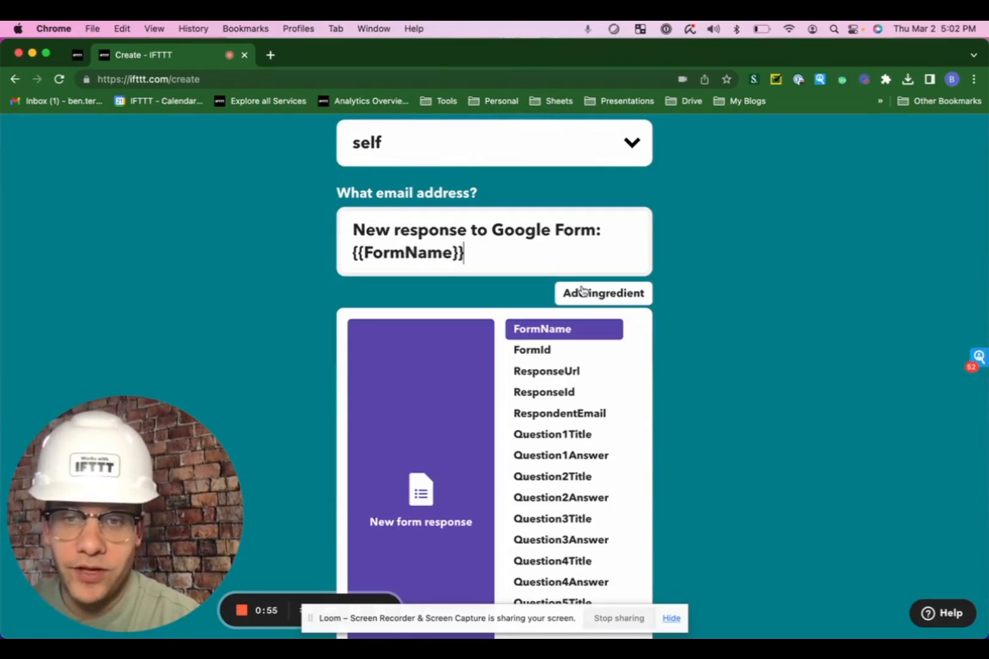
left_click(577, 506)
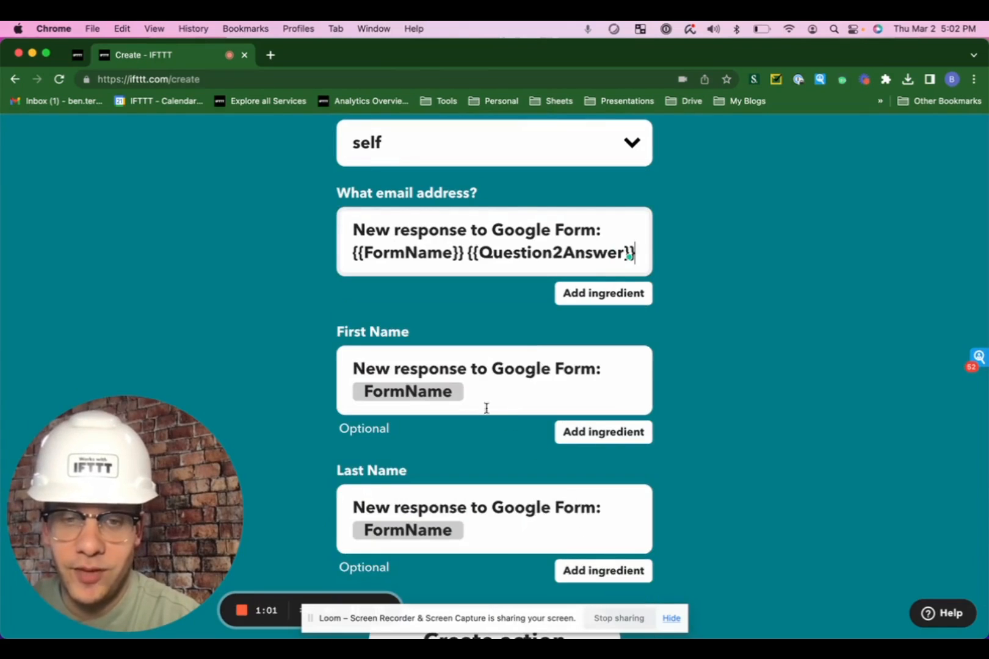
Add the Question1Answer ingredient to the subscriber's first name and create the Mailchimp action
left_click(618, 435)
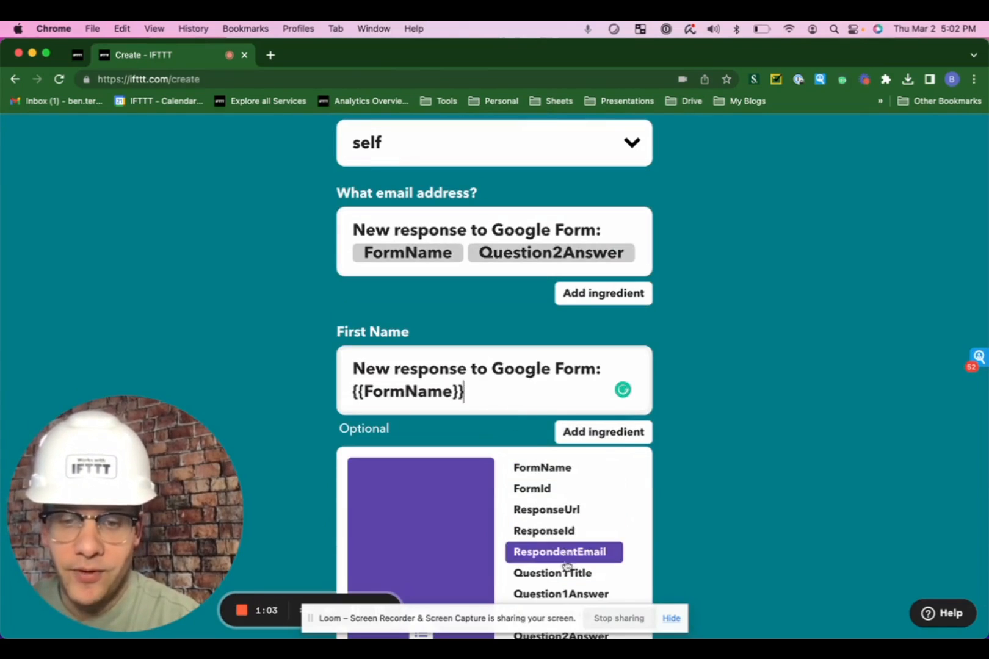
left_click(568, 594)
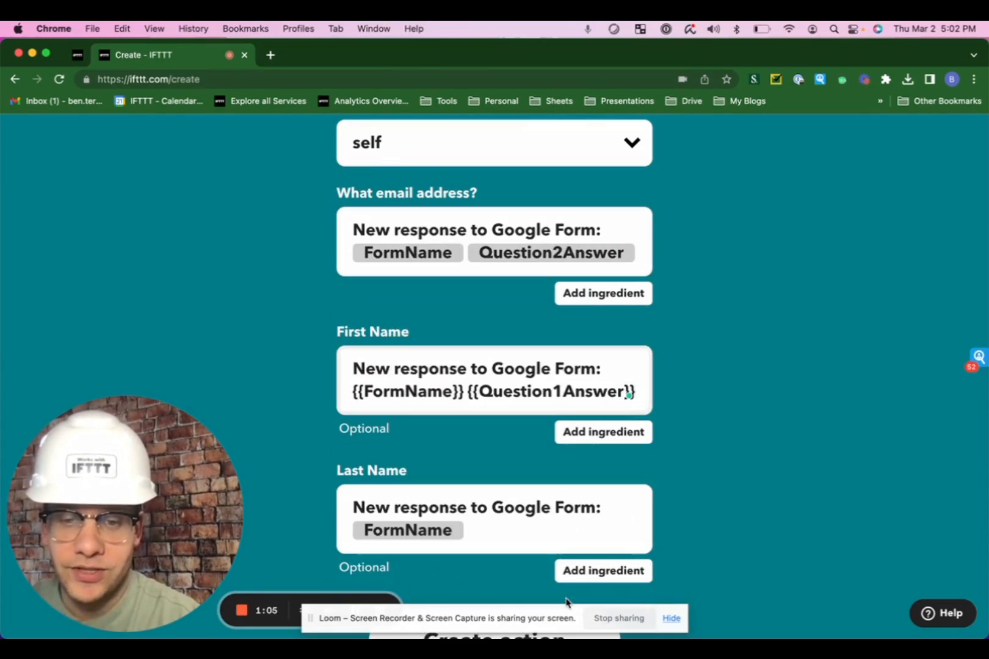
scroll(567, 604, "down", 1)
left_click(557, 580)
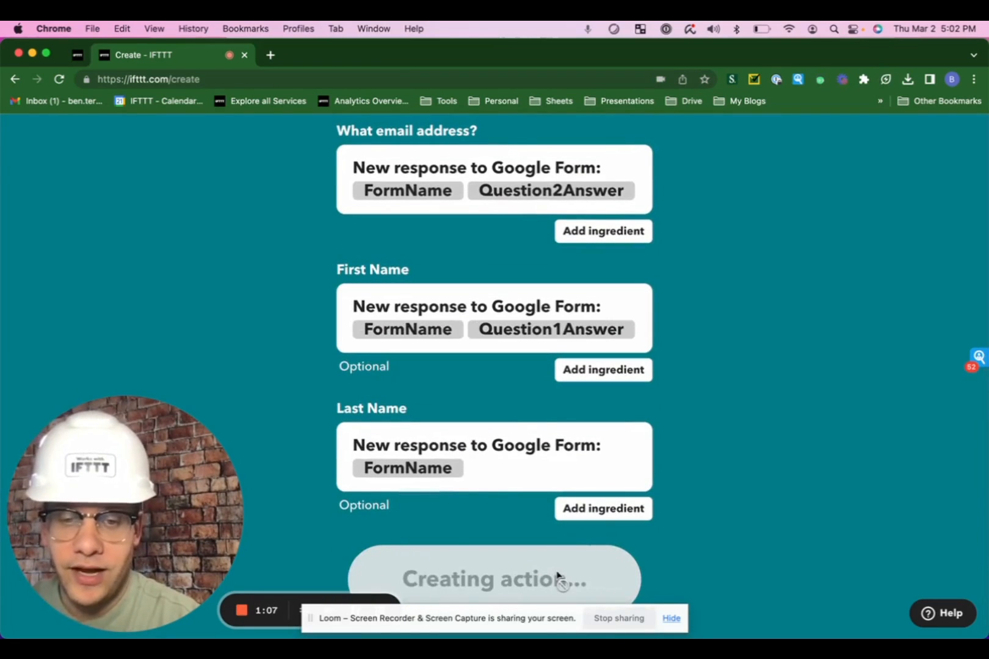